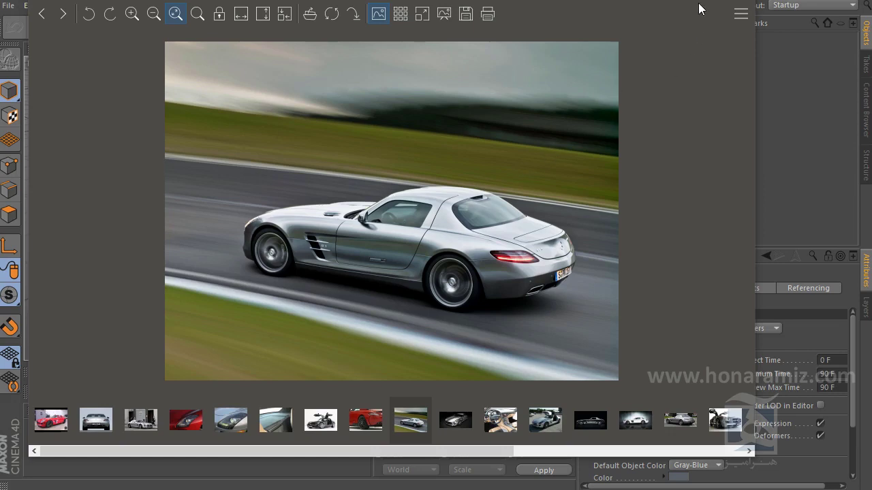
Pick one of the car photo thumbnails in the image viewer's strip.
left_click(410, 420)
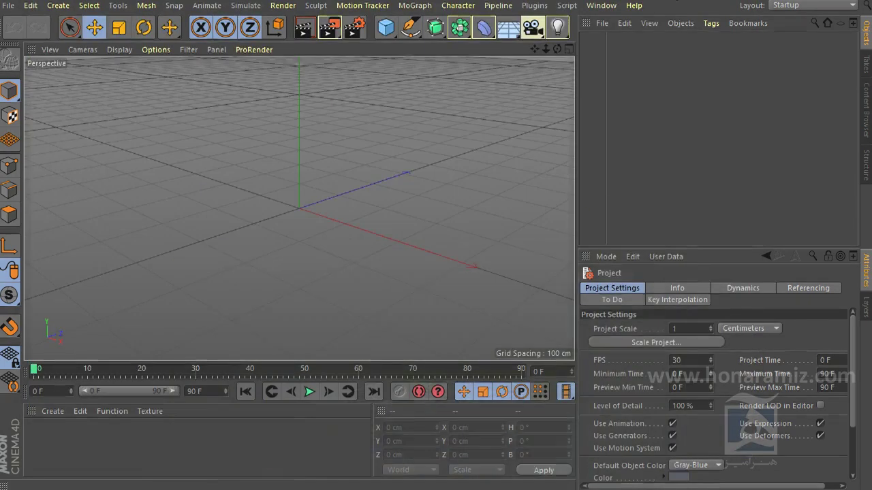
Add a 100 cm sphere at the origin, make it editable with C, and switch to Points mode.
middle_click_drag(430, 232, 462, 195, "alt")
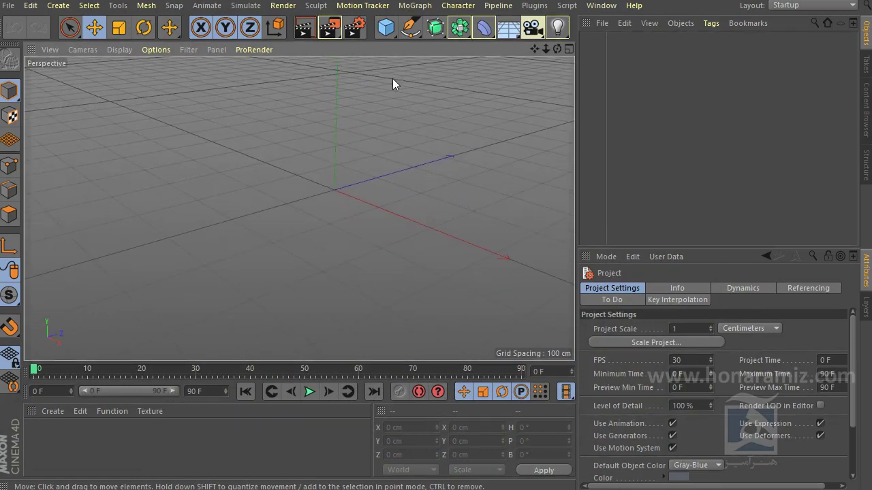
left_click_drag(386, 27, 661, 74)
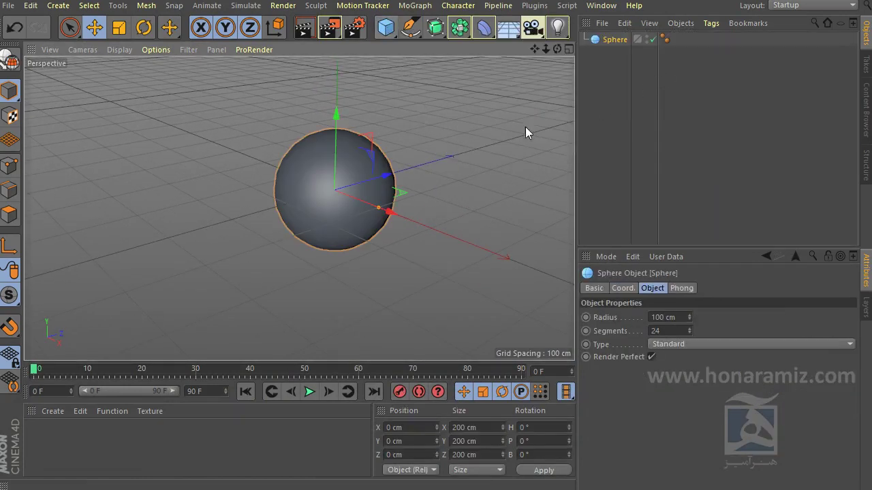
scroll(391, 195, "up", 2)
key("c")
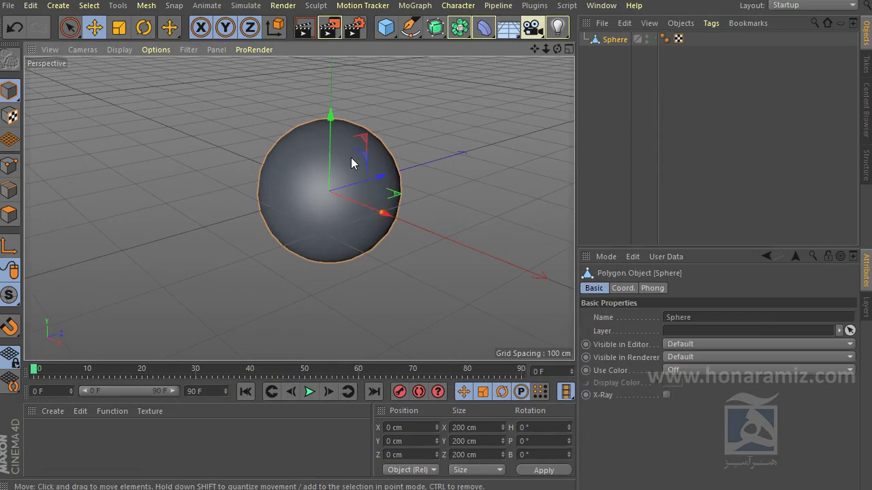
scroll(348, 174, "up", 2)
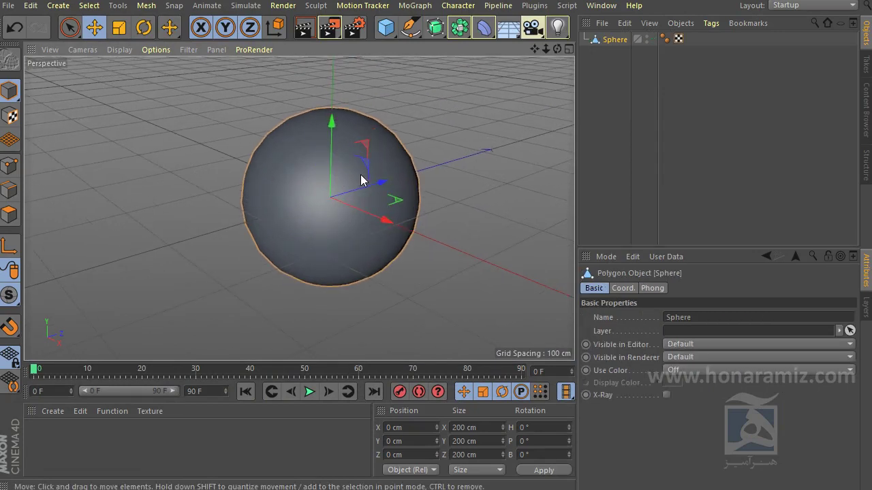
key("Return")
key("Return")
key("Return")
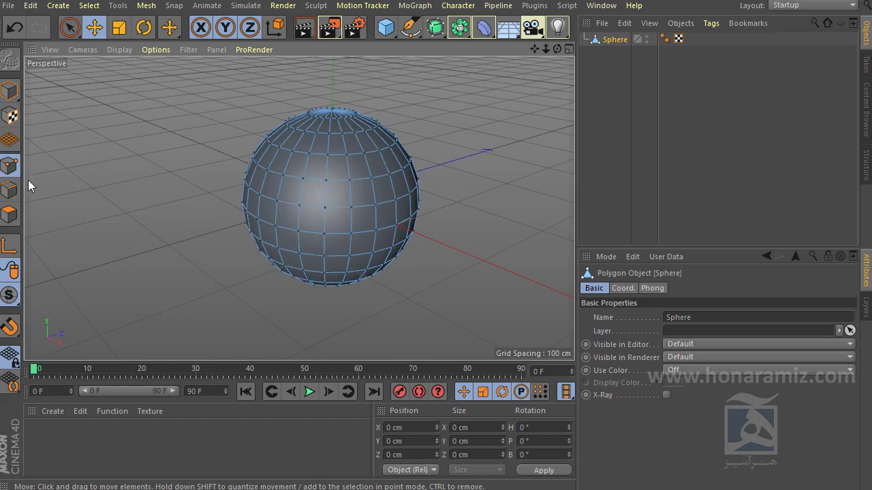
Switch to Edges mode and select three adjacent horizontal edges on the sphere's upper half.
left_click(10, 190)
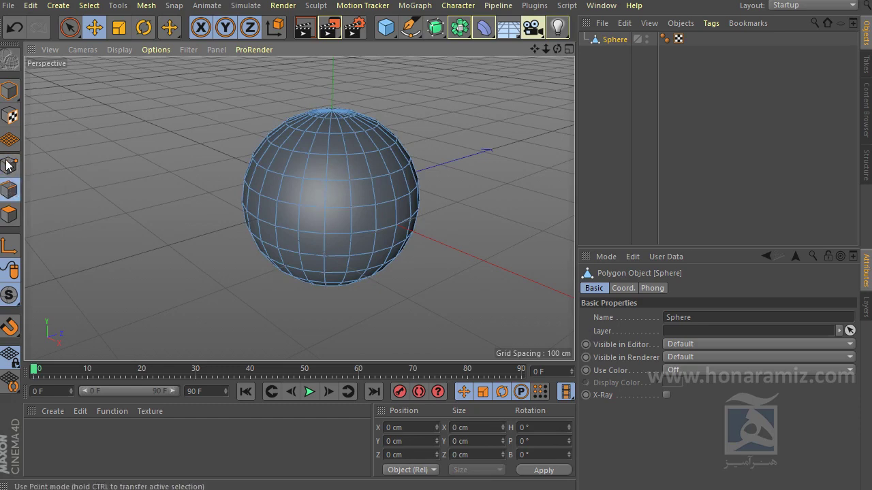
left_click(15, 170)
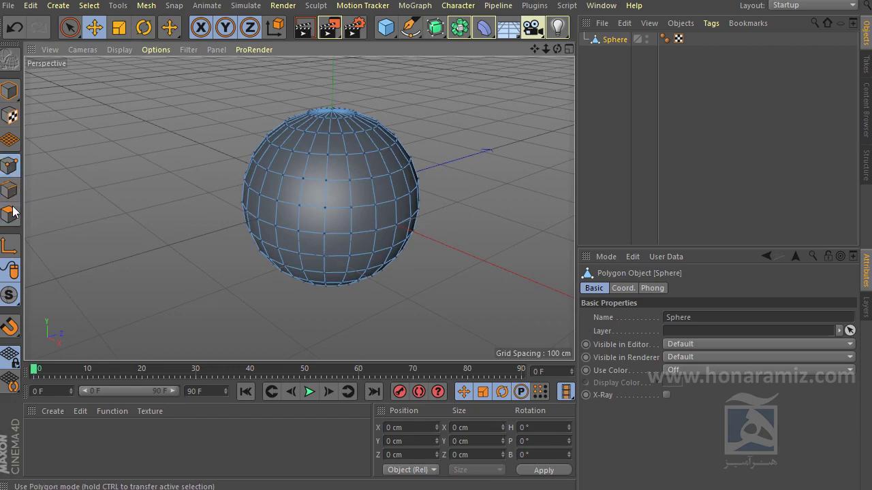
left_click(9, 190)
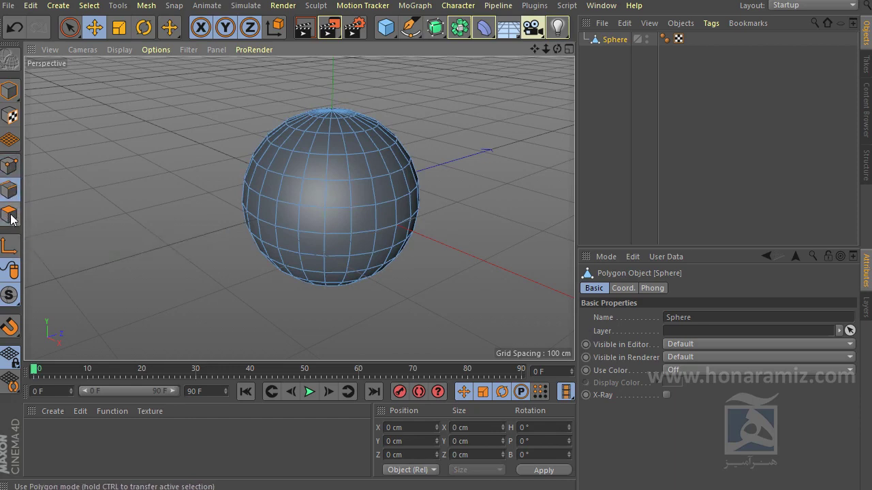
left_click(321, 180)
left_click(290, 181, "shift")
left_click(278, 171, "shift")
Lift the selected edges upward, then undo the move to restore the round shape.
scroll(343, 193, "up", 2)
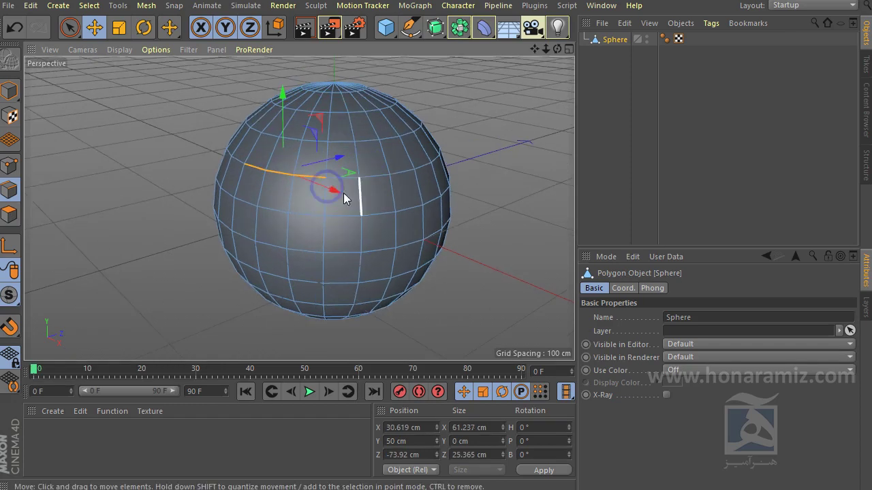
scroll(373, 223, "up", 3)
left_click_drag(373, 223, 249, 200, "alt")
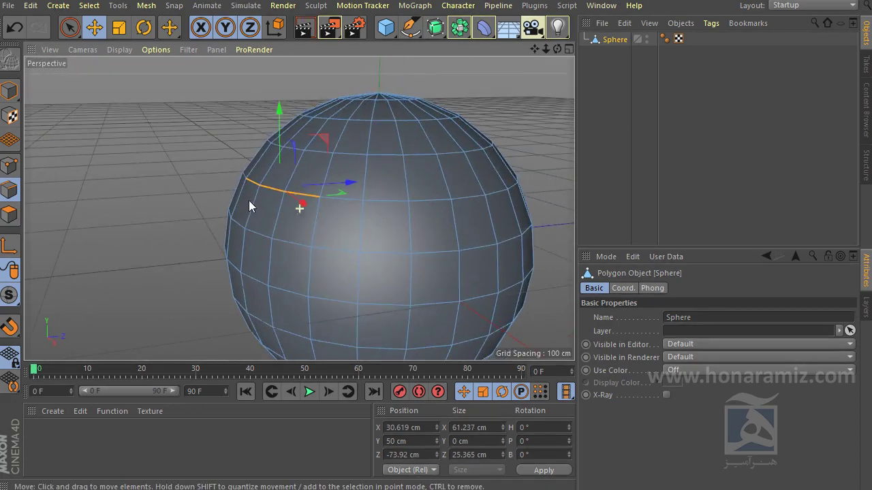
left_click_drag(282, 132, 284, 143)
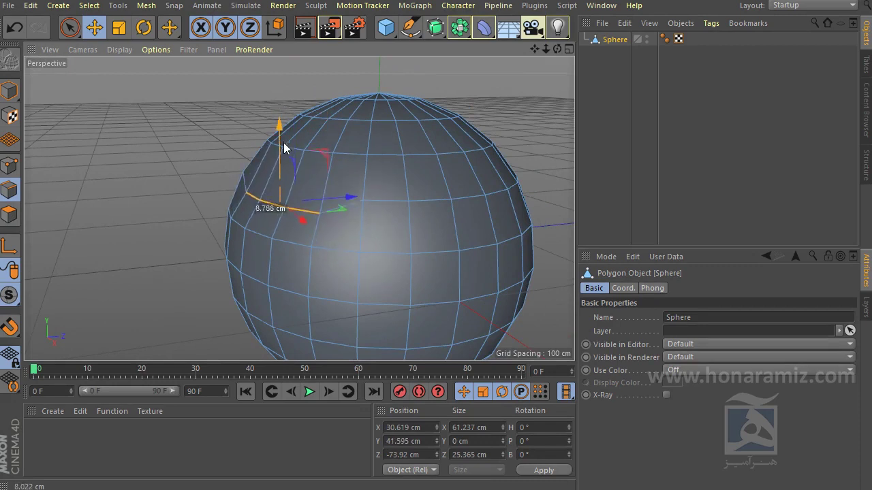
mouse_move(284, 143)
left_mouse_down()
mouse_move(292, 100)
mouse_move(291, 144)
left_mouse_up()
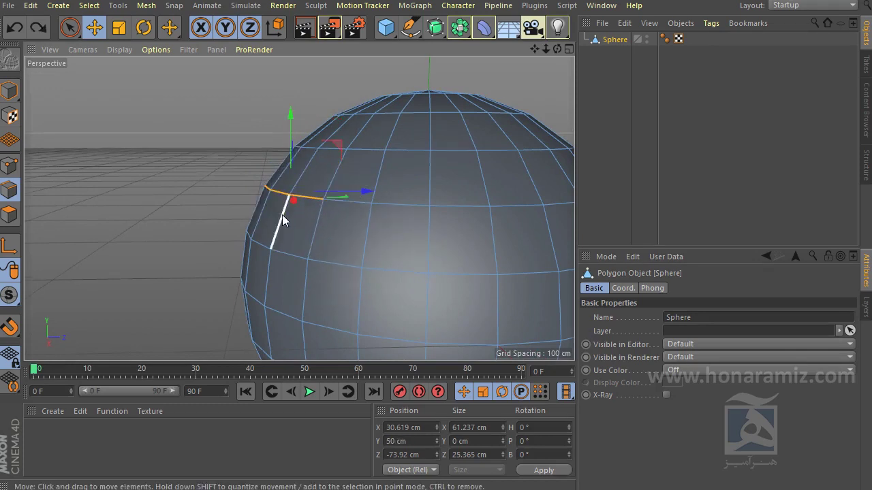
left_click_drag(283, 216, 316, 209, "alt")
mouse_move(346, 163)
left_mouse_down("alt")
mouse_move(355, 163)
mouse_move(371, 118)
left_mouse_up("alt")
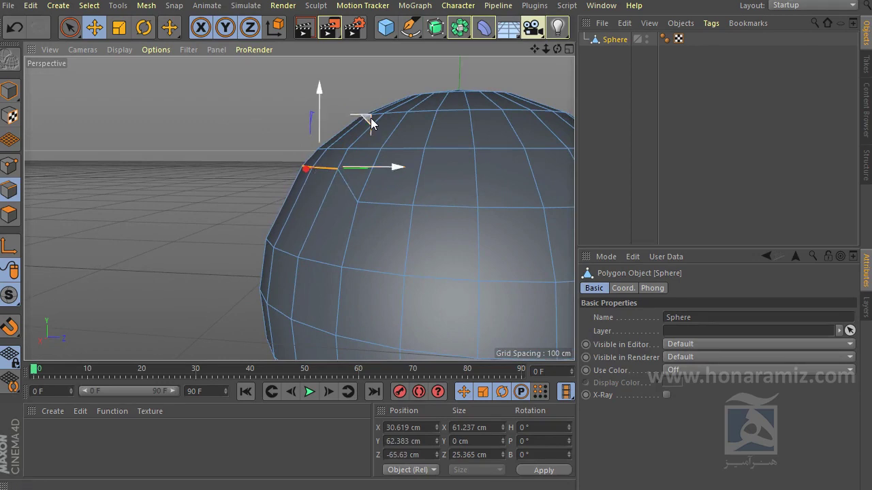
key("ctrl+z")
left_click_drag(354, 170, 429, 237, "alt")
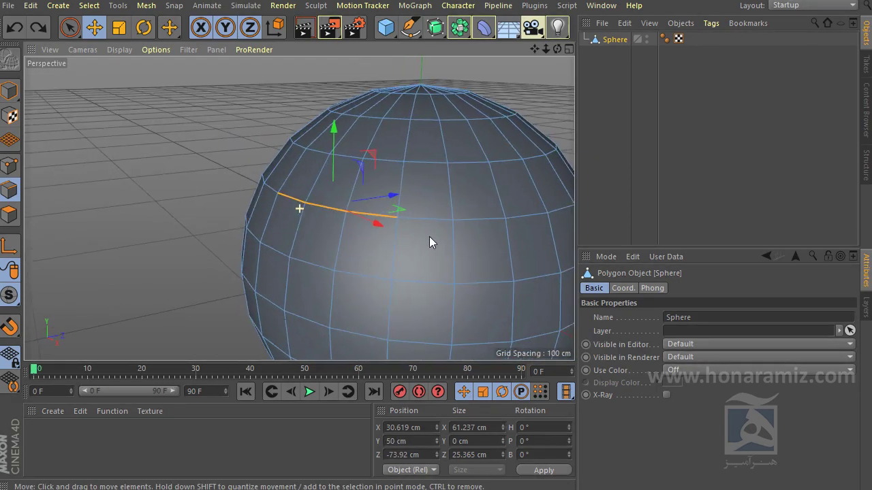
mouse_move(346, 214)
left_mouse_down("alt")
mouse_move(238, 185)
mouse_move(218, 161)
left_mouse_up("alt")
Edge Slide (M~O) the selected edges along the surface to about -6.8 cm offset.
right_click(218, 162)
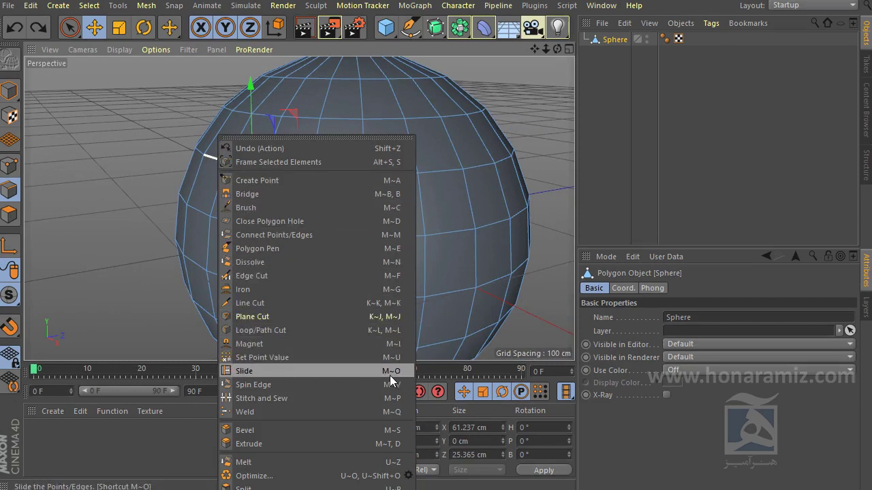
left_click(149, 7)
left_click(152, 8)
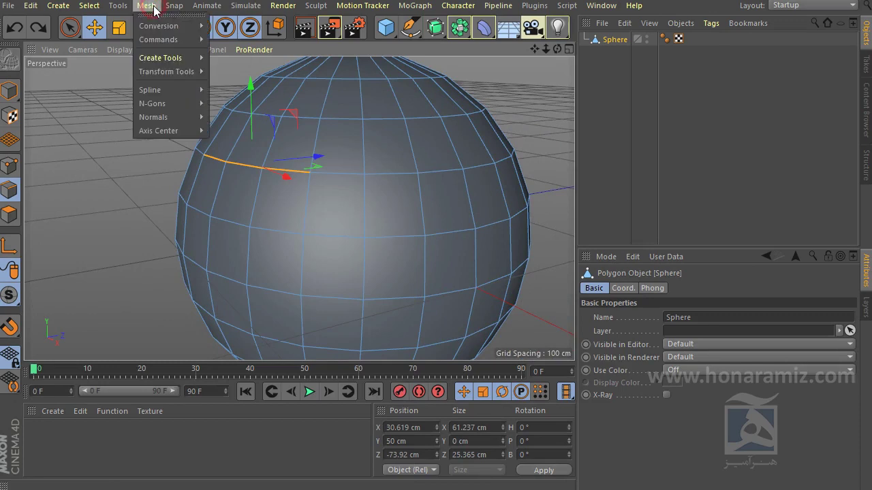
mouse_move(167, 72)
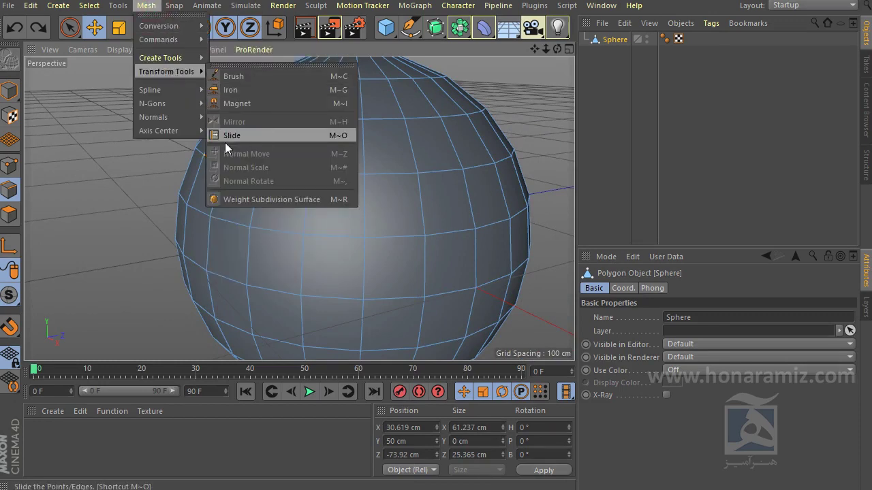
left_click(684, 128)
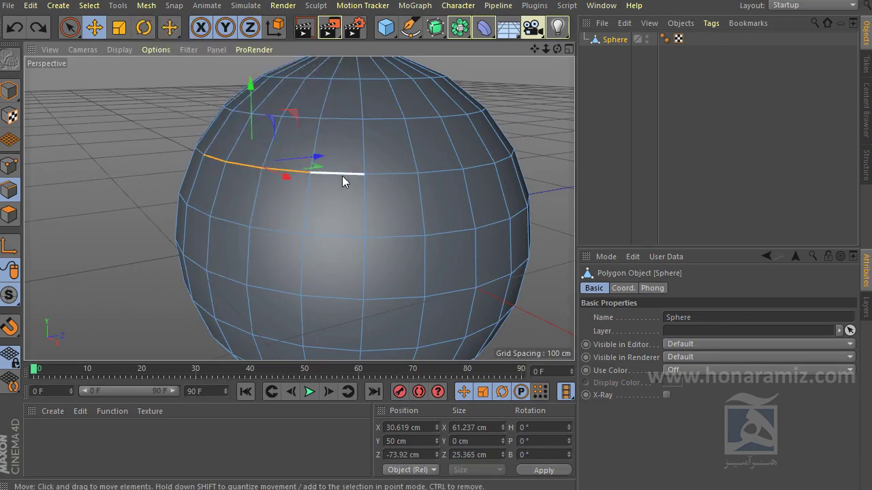
key("m")
key("o")
mouse_move(338, 174)
left_mouse_down()
mouse_move(327, 157)
mouse_move(318, 172)
mouse_move(285, 179)
left_mouse_up()
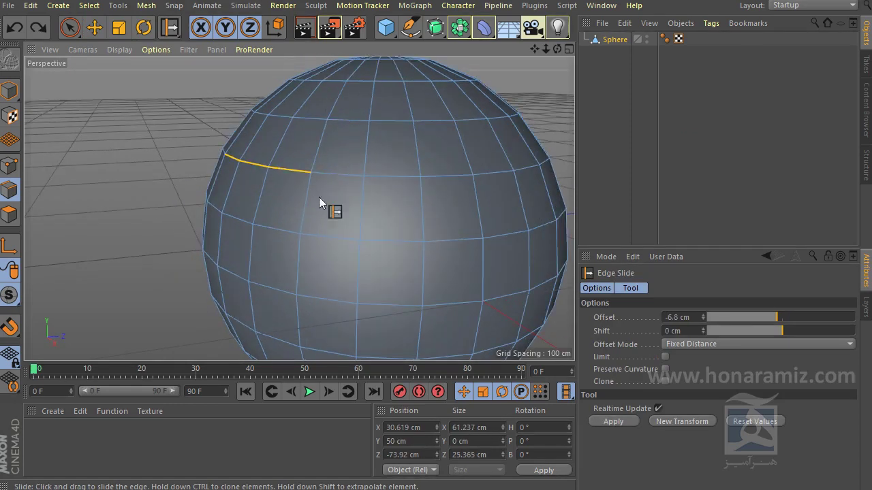
Slide the edges further, enable Preserve Curvature, and adjust the Offset toward -5 cm.
left_click_drag(293, 170, 340, 173)
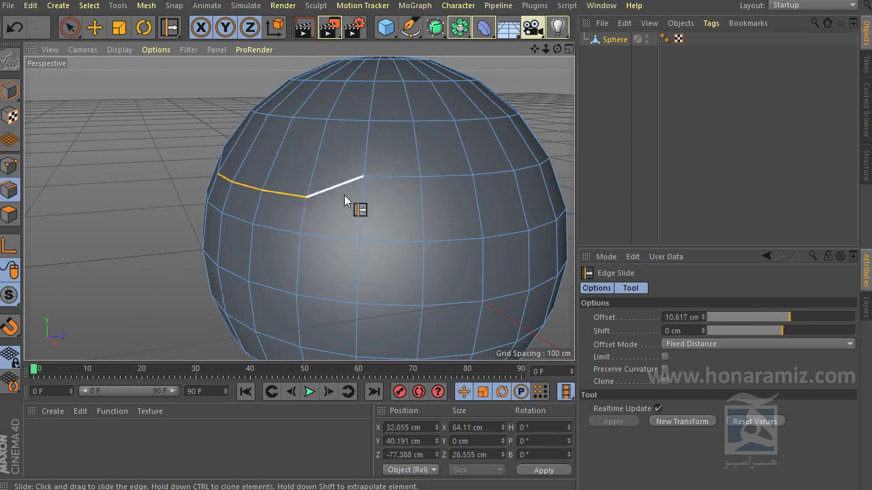
mouse_move(411, 193)
left_mouse_down("alt")
mouse_move(419, 168)
mouse_move(405, 199)
mouse_move(408, 183)
left_mouse_up("alt")
mouse_move(793, 320)
left_mouse_down()
mouse_move(768, 311)
mouse_move(790, 309)
left_mouse_up()
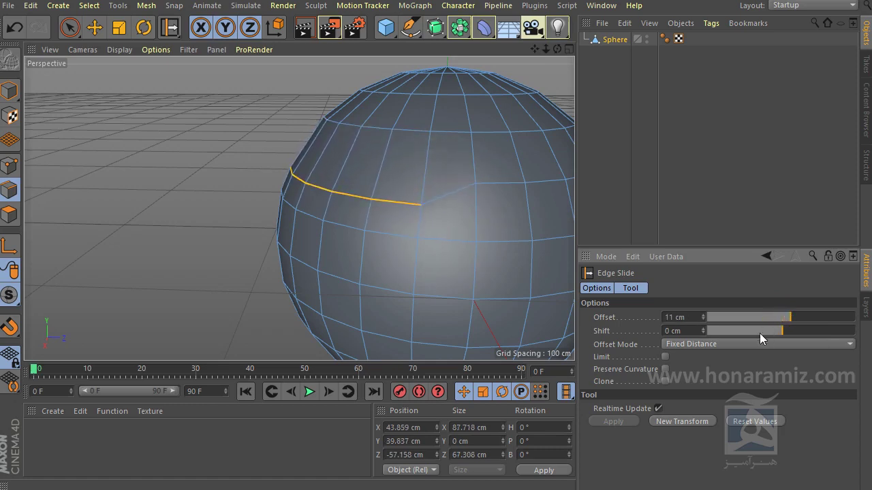
left_click(666, 370)
left_click(666, 370)
left_click(665, 370)
mouse_move(791, 316)
left_mouse_down()
mouse_move(776, 316)
mouse_move(786, 316)
left_mouse_up()
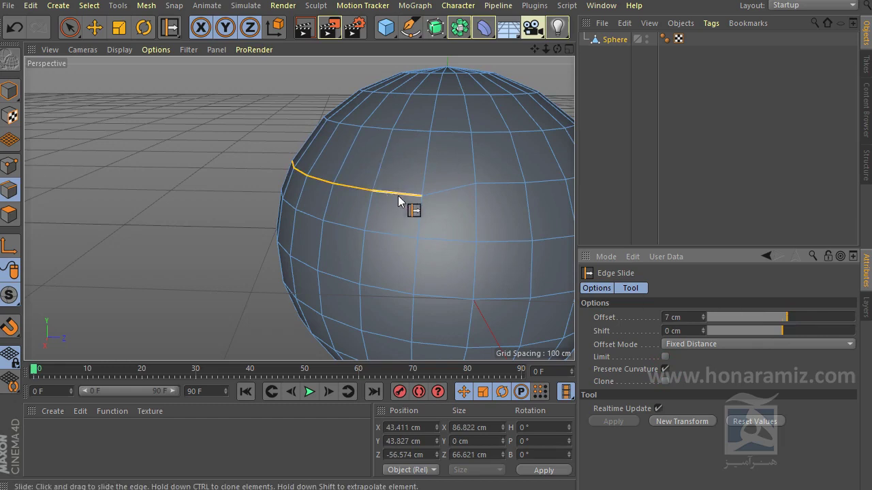
Re-slide the edges up to a 6.948 cm offset, try a sideways shift, and undo it.
mouse_move(395, 200)
left_mouse_down()
mouse_move(389, 136)
mouse_move(396, 201)
left_mouse_up()
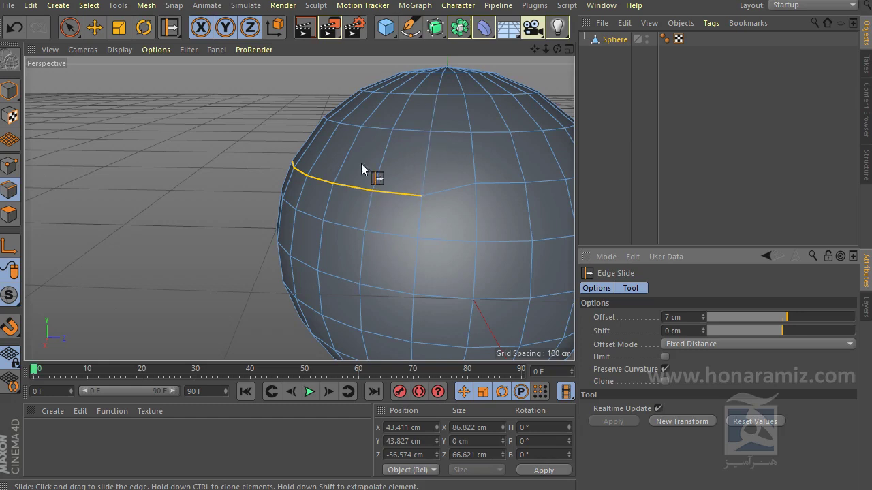
mouse_move(400, 193)
left_mouse_down()
mouse_move(399, 183)
mouse_move(391, 205)
mouse_move(404, 168)
mouse_move(398, 192)
mouse_move(410, 196)
left_mouse_up()
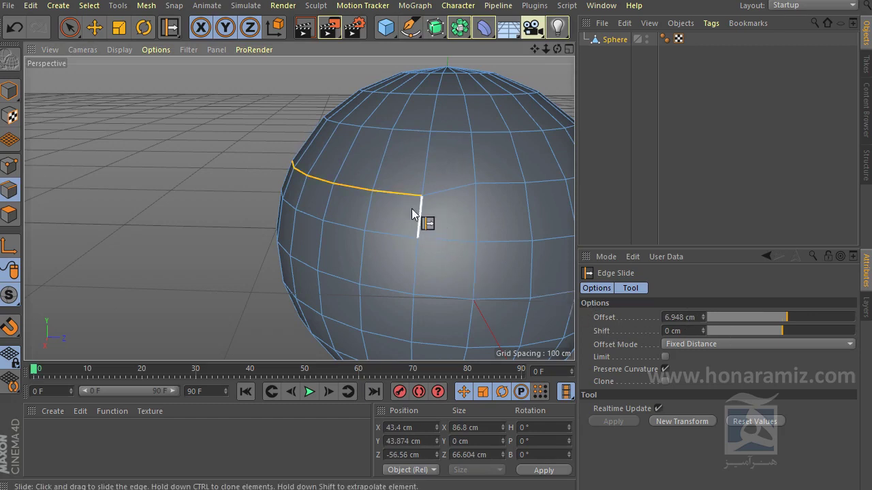
scroll(376, 204, "up", 1)
scroll(395, 199, "up", 2)
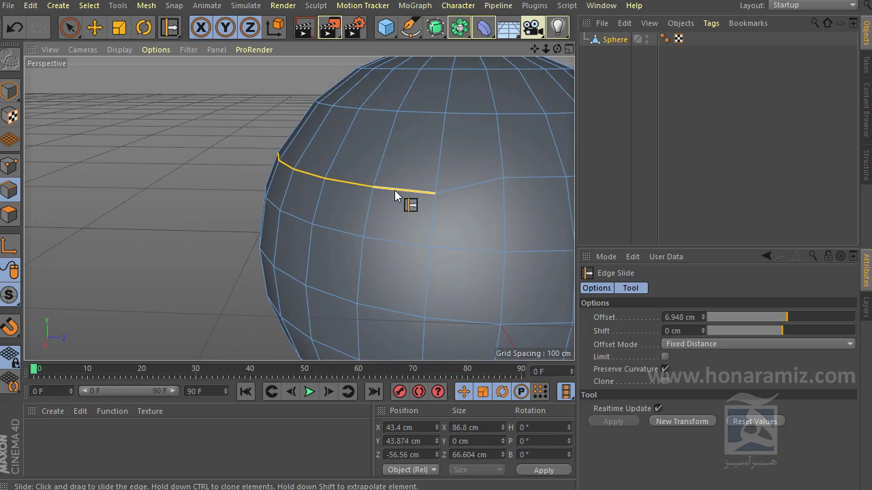
mouse_move(409, 191)
left_mouse_down()
mouse_move(361, 218)
mouse_move(373, 171)
mouse_move(378, 198)
mouse_move(397, 220)
mouse_move(315, 215)
left_mouse_up()
key("ctrl+z")
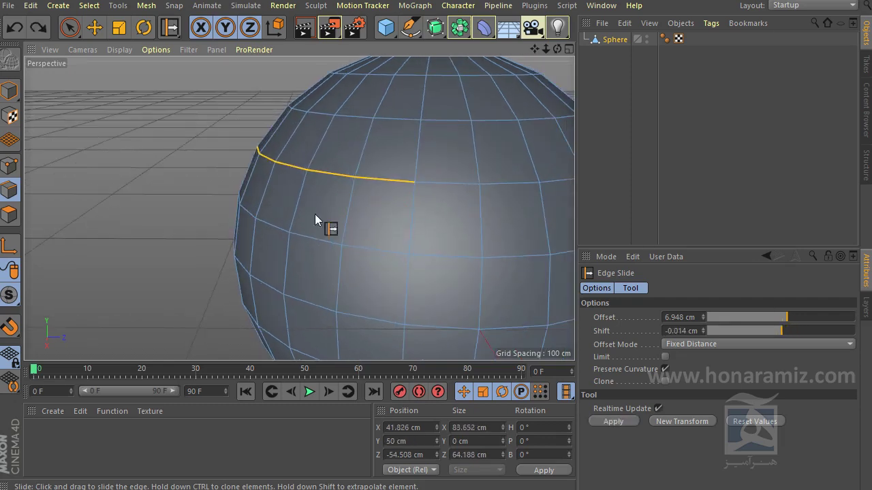
Switch to Polygons mode and select a polygon on the sphere, turning it toward the camera.
left_click(19, 218)
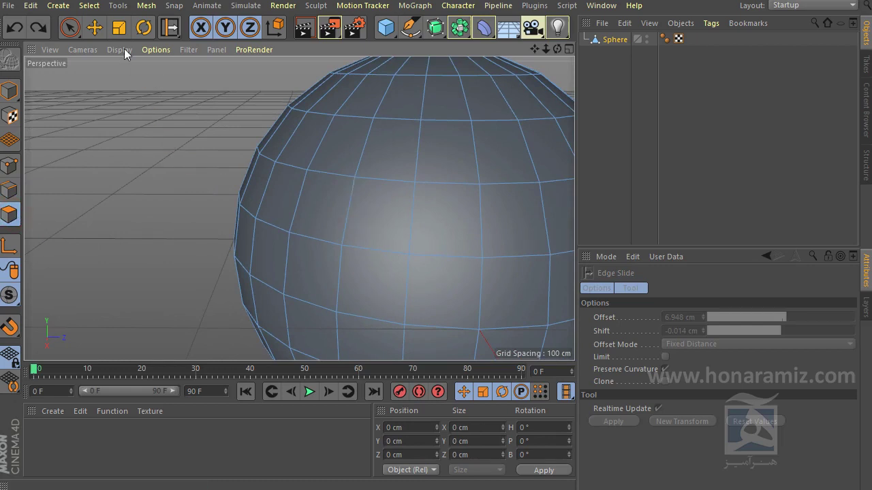
left_click(95, 28)
left_click(319, 148)
left_click_drag(319, 148, 360, 195, "alt")
left_click_drag(403, 243, 344, 238, "alt")
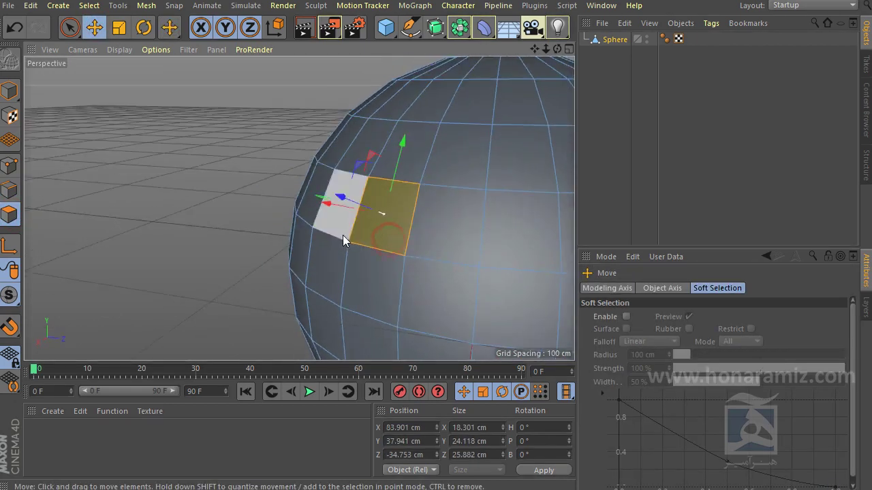
scroll(345, 237, "up", 5)
mouse_move(326, 184)
left_mouse_down("alt")
mouse_move(309, 195)
mouse_move(310, 171)
mouse_move(332, 179)
left_mouse_up("alt")
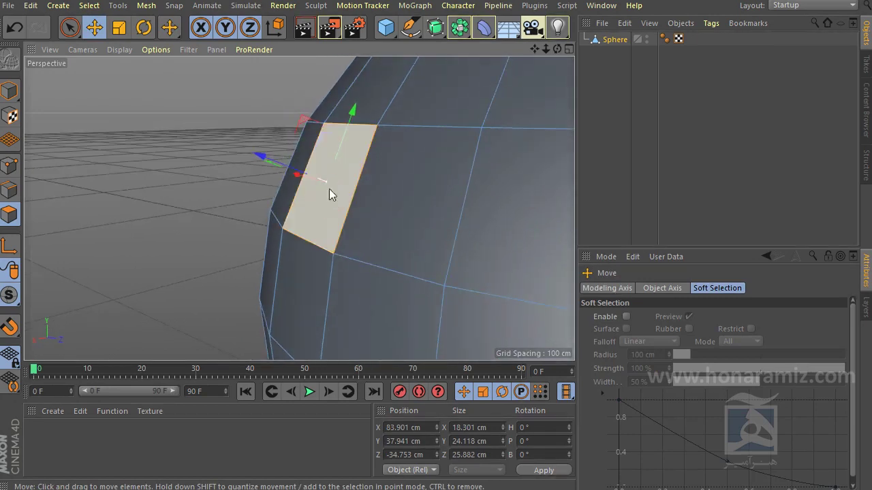
Toggle Vertex Normals in the viewport Options menu and switch to Edges mode.
left_click(154, 50)
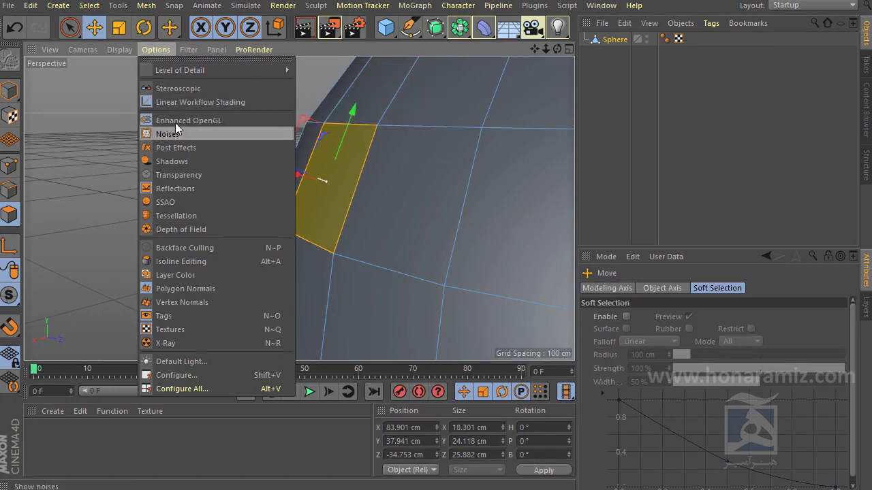
left_click(186, 302)
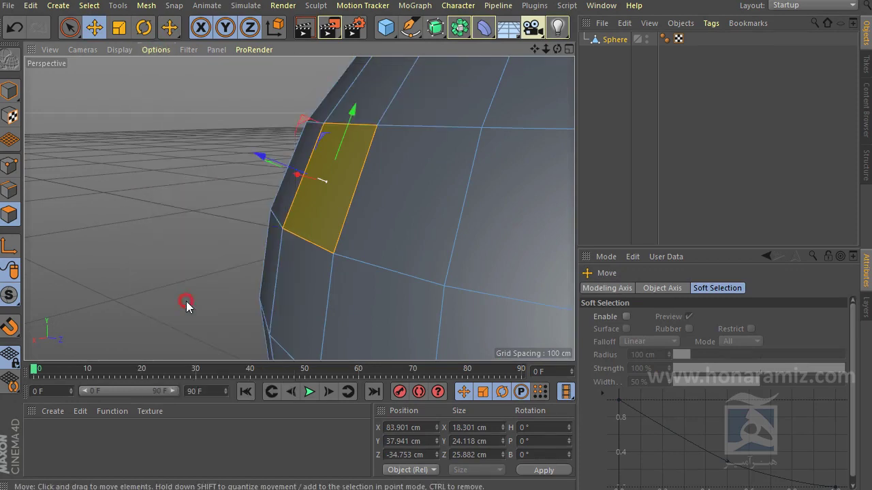
mouse_move(360, 159)
left_mouse_down("alt")
mouse_move(379, 141)
mouse_move(376, 127)
left_mouse_up("alt")
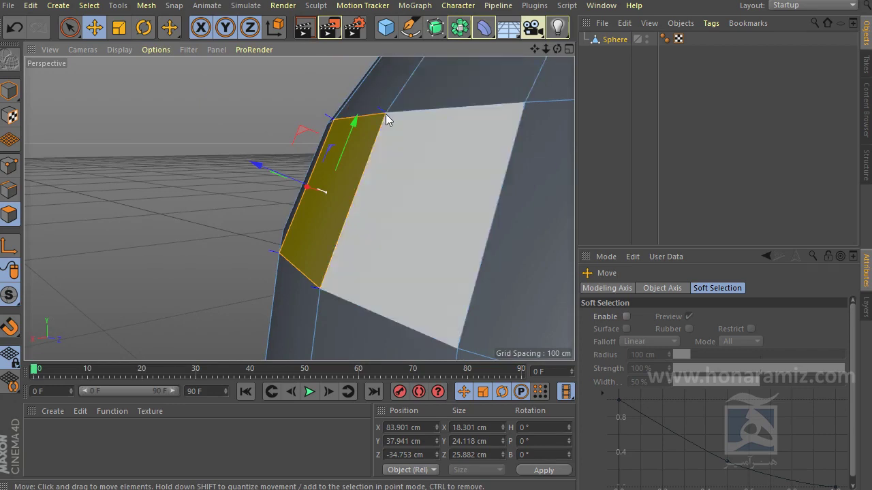
left_click(10, 190)
mouse_move(152, 195)
left_mouse_down("alt")
mouse_move(342, 191)
mouse_move(378, 243)
left_mouse_up("alt")
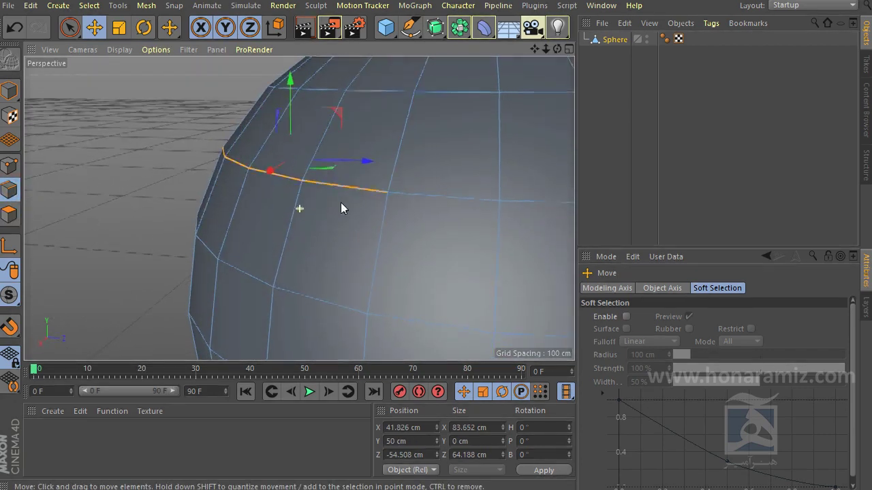
Start Edge Slide with M~O, test a slide, undo it, and check the Offset Mode choices.
key("m")
key("o")
mouse_move(369, 248)
left_mouse_down()
mouse_move(370, 235)
mouse_move(378, 276)
mouse_move(385, 246)
mouse_move(353, 194)
mouse_move(367, 210)
left_mouse_up()
key("ctrl+z")
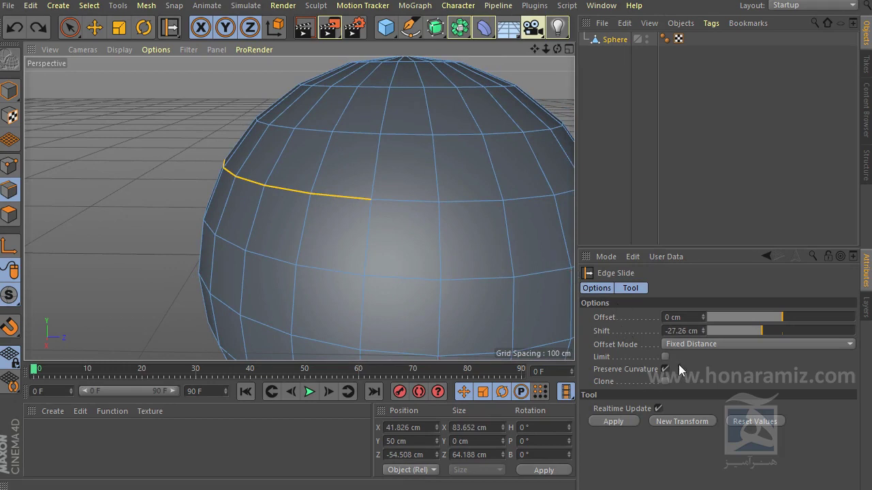
left_click(705, 346)
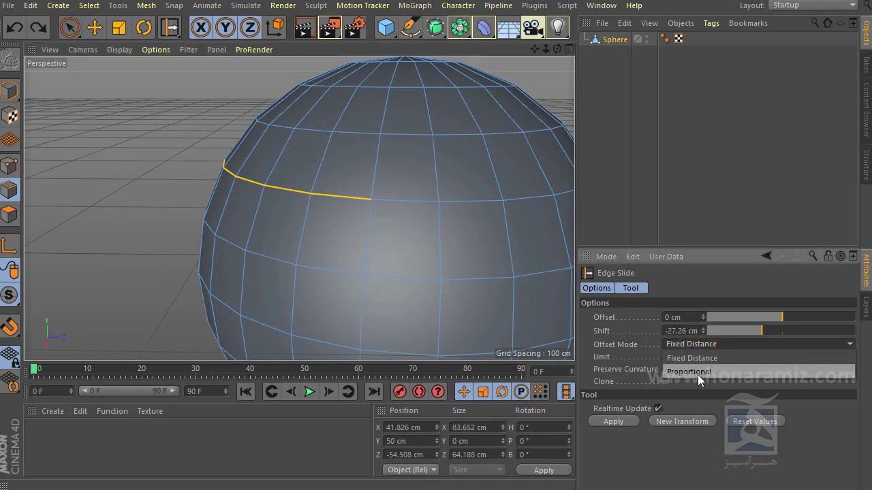
Double-click to select the vertical edge loop running pole to pole across the front.
mouse_move(493, 258)
left_mouse_down("alt")
mouse_move(415, 212)
mouse_move(444, 232)
mouse_move(426, 231)
mouse_move(437, 235)
left_mouse_up("alt")
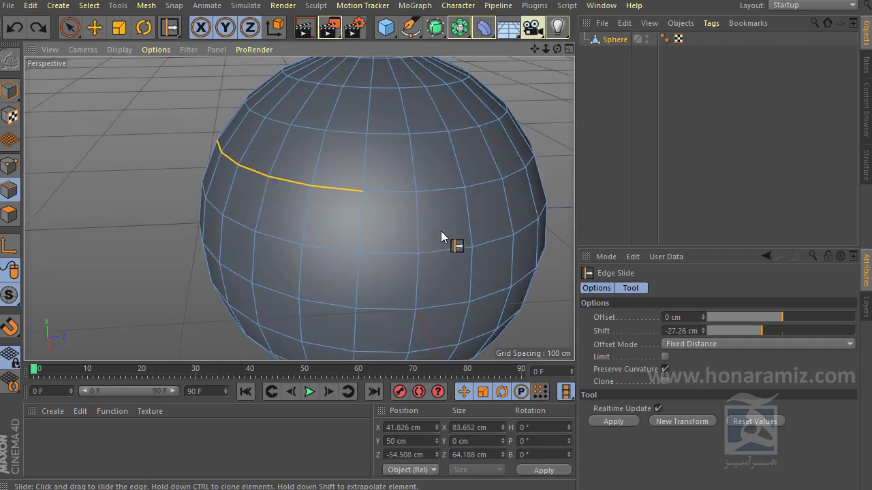
left_click_drag(441, 231, 389, 239, "alt")
left_click(369, 231)
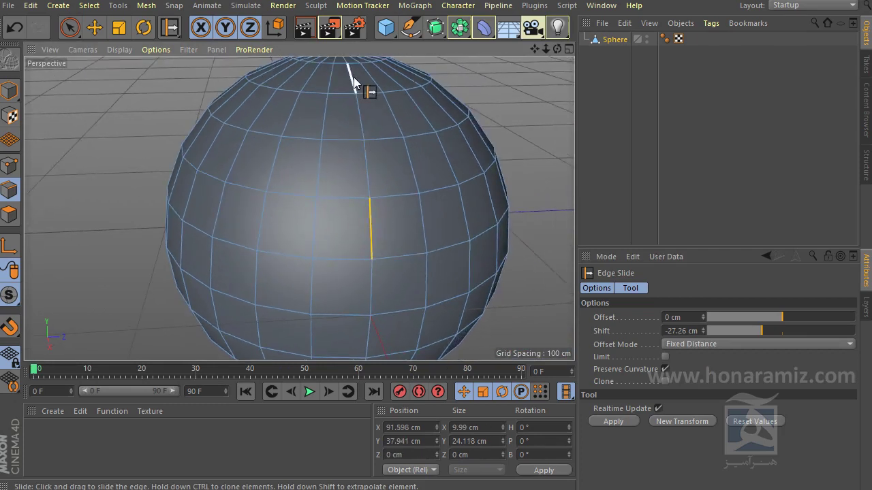
double_click(371, 220)
mouse_move(396, 221)
left_mouse_down("alt")
mouse_move(384, 209)
mouse_move(389, 180)
mouse_move(401, 199)
left_mouse_up("alt")
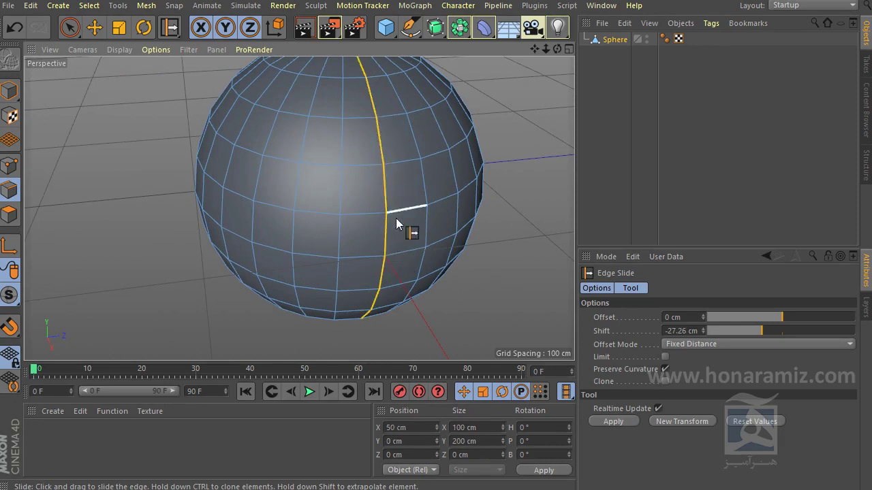
mouse_move(391, 180)
left_mouse_down("alt")
mouse_move(390, 214)
mouse_move(389, 201)
left_mouse_up("alt")
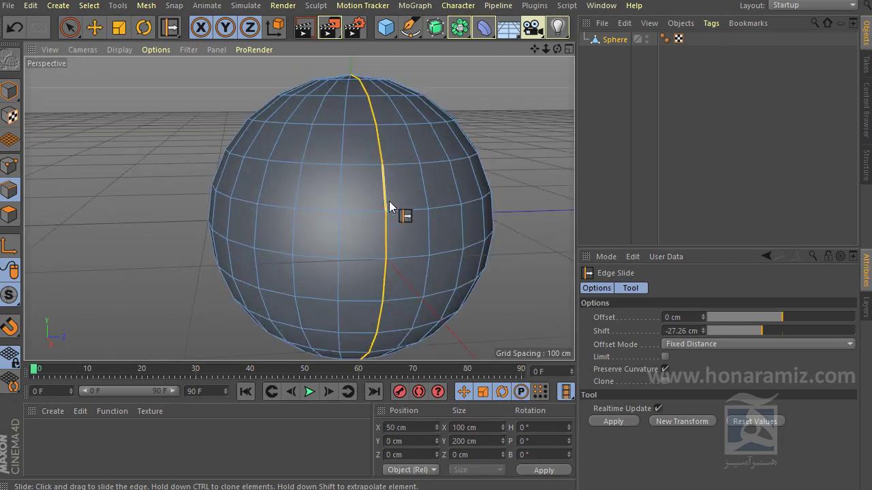
double_click(371, 211)
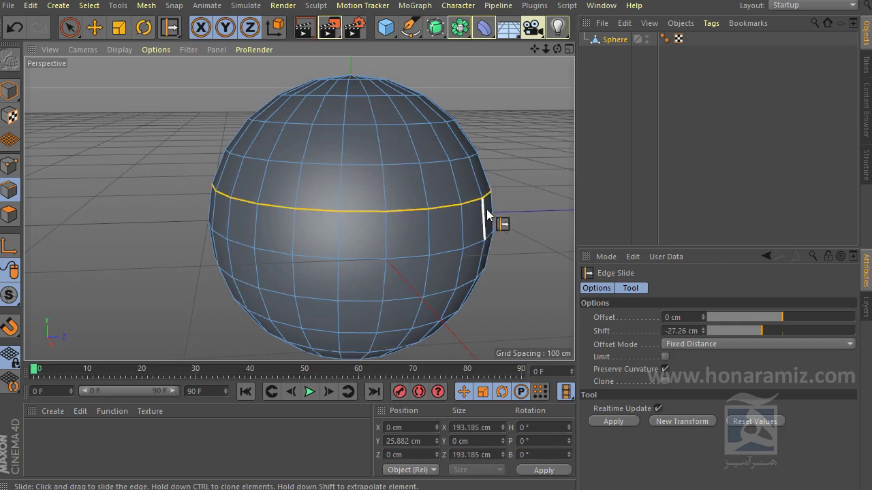
left_click_drag(488, 216, 437, 221, "alt")
double_click(385, 194)
Slide the vertical edge loop to the right, then undo the slide.
mouse_move(385, 194)
left_mouse_down("alt")
mouse_move(397, 94)
mouse_move(391, 154)
mouse_move(408, 227)
mouse_move(464, 289)
left_mouse_up("alt")
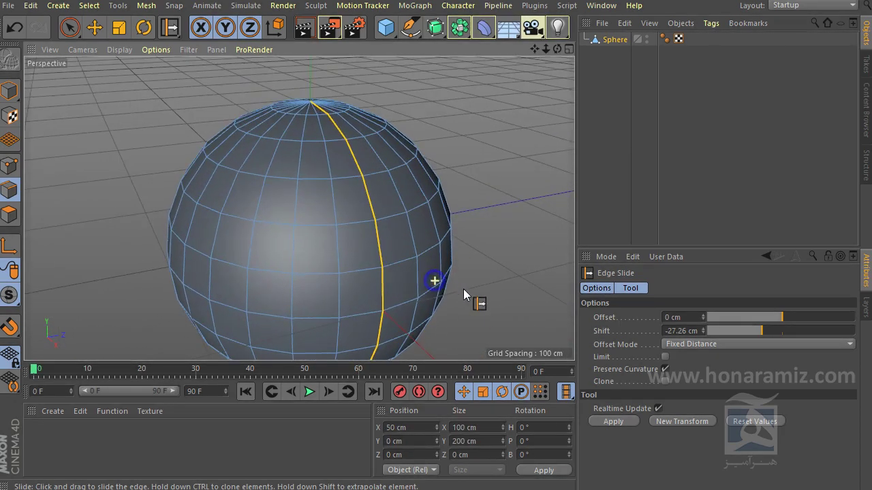
left_click_drag(360, 272, 409, 280, "alt")
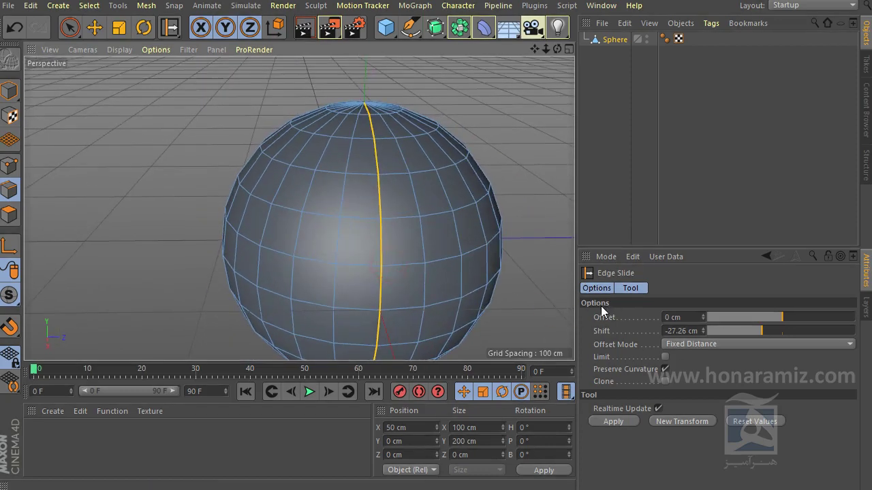
mouse_move(383, 243)
left_mouse_down()
mouse_move(438, 241)
mouse_move(328, 246)
mouse_move(405, 250)
mouse_move(347, 258)
mouse_move(405, 260)
mouse_move(322, 263)
mouse_move(392, 257)
left_mouse_up()
left_click_drag(421, 157, 379, 158)
key("ctrl+z")
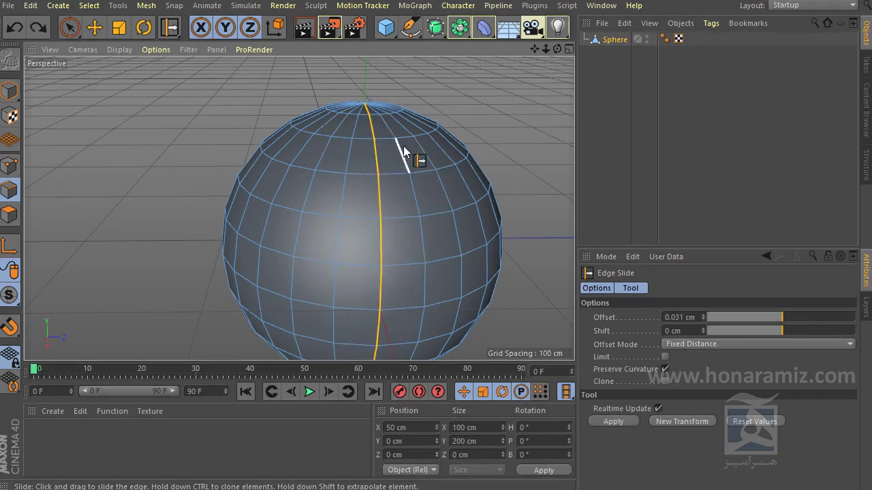
Set Offset Mode to Proportional and slide the edge loop until Offset reads 2.666 %.
left_click(696, 346)
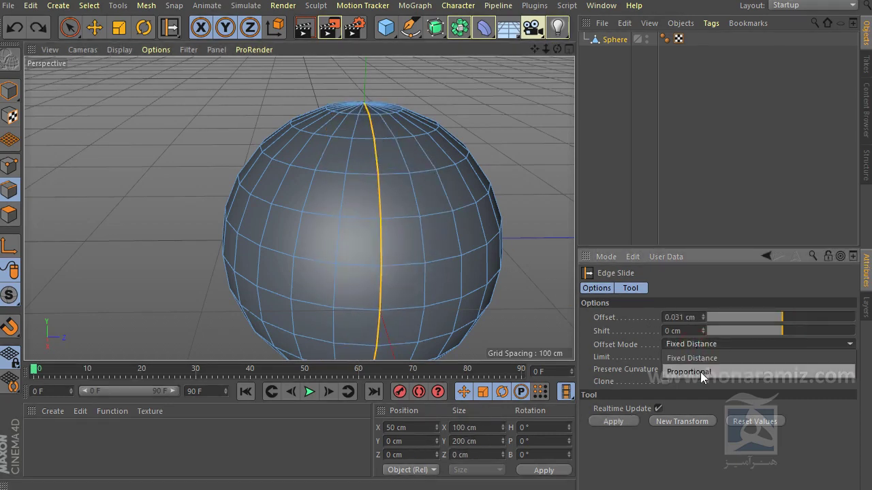
left_click(701, 372)
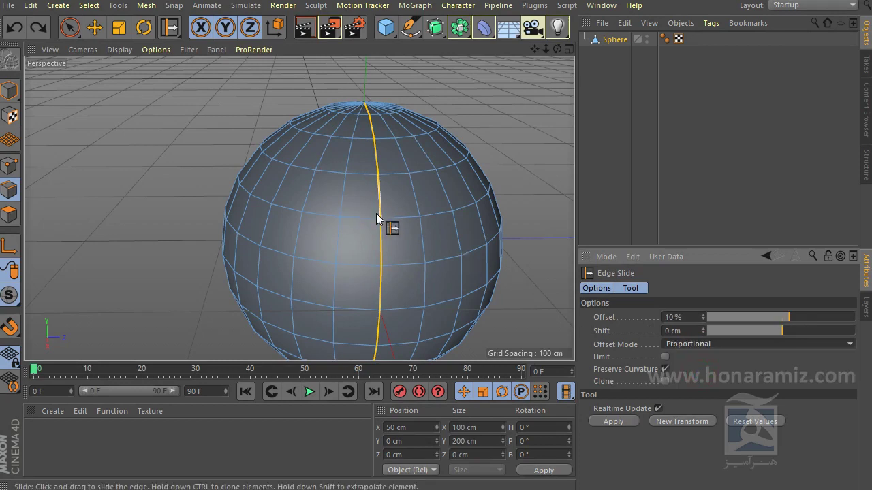
left_click_drag(376, 204, 339, 199)
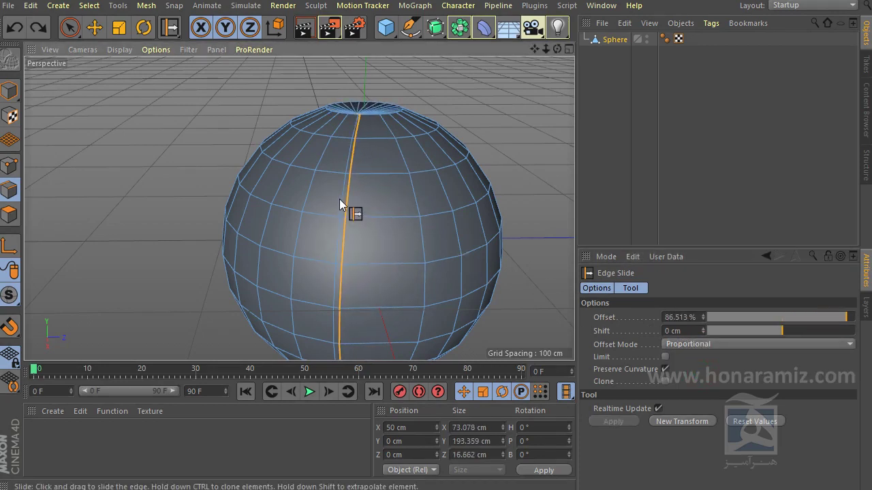
left_click_drag(339, 199, 383, 200)
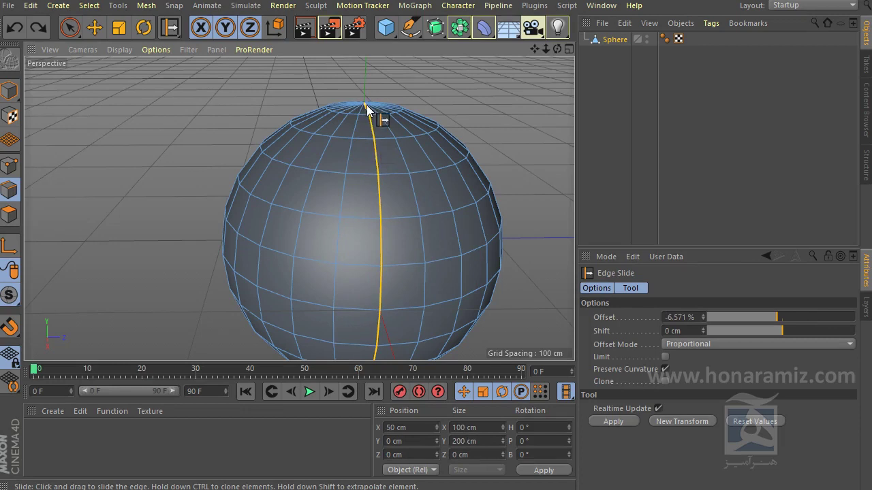
mouse_move(434, 142)
left_mouse_down("alt")
mouse_move(444, 68)
mouse_move(426, 62)
mouse_move(436, 191)
mouse_move(397, 146)
mouse_move(409, 267)
mouse_move(382, 207)
left_mouse_up("alt")
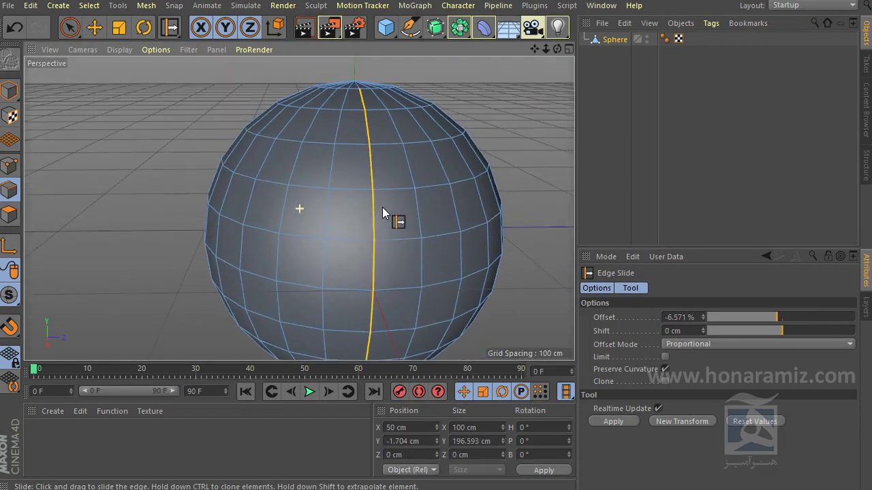
mouse_move(375, 169)
left_mouse_down()
mouse_move(411, 167)
mouse_move(331, 173)
mouse_move(401, 173)
mouse_move(386, 175)
left_mouse_up()
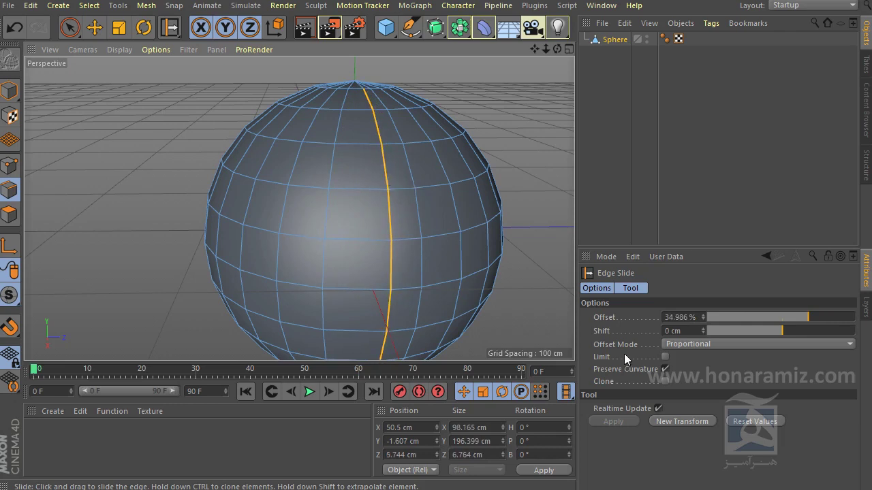
mouse_move(419, 238)
left_mouse_down("alt")
mouse_move(477, 272)
mouse_move(409, 208)
mouse_move(370, 193)
mouse_move(403, 192)
mouse_move(353, 204)
left_mouse_up("alt")
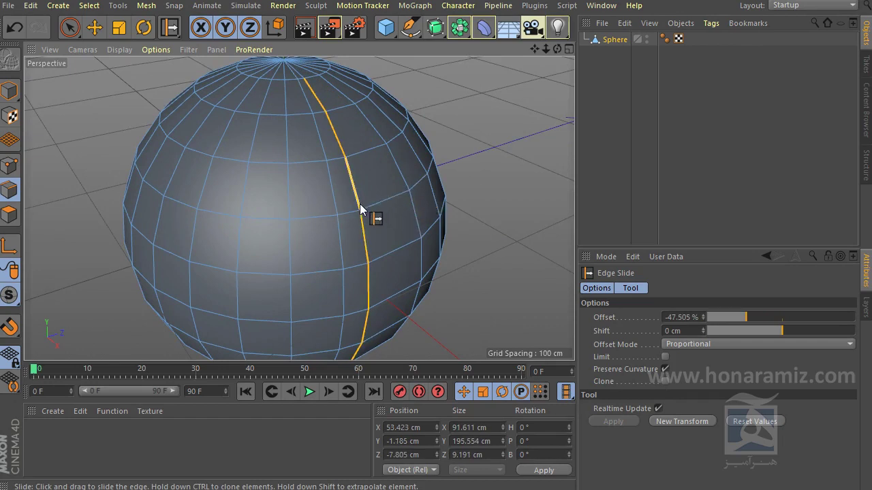
mouse_move(355, 199)
left_mouse_down()
mouse_move(373, 190)
mouse_move(355, 226)
left_mouse_up()
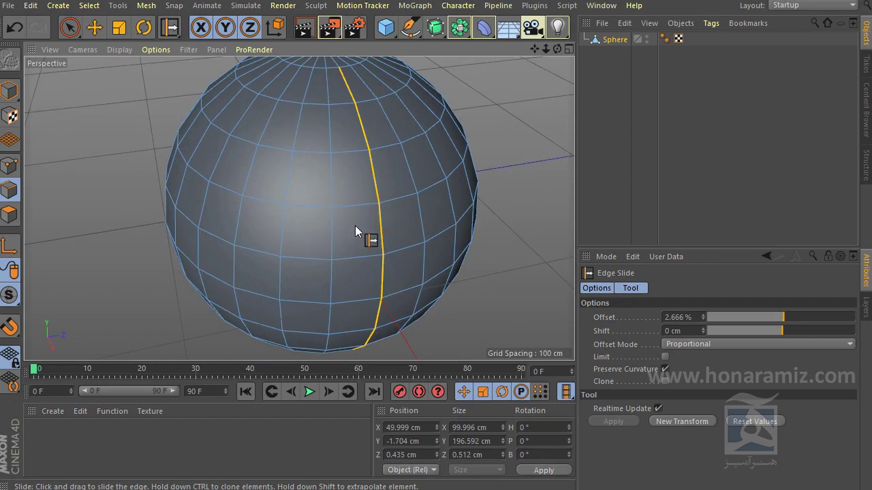
Clear the edge selection by clicking empty space beside the sphere.
mouse_move(456, 250)
left_mouse_down("alt")
mouse_move(393, 248)
mouse_move(413, 259)
mouse_move(414, 245)
mouse_move(347, 248)
mouse_move(358, 268)
mouse_move(388, 272)
mouse_move(378, 257)
mouse_move(388, 220)
left_mouse_up("alt")
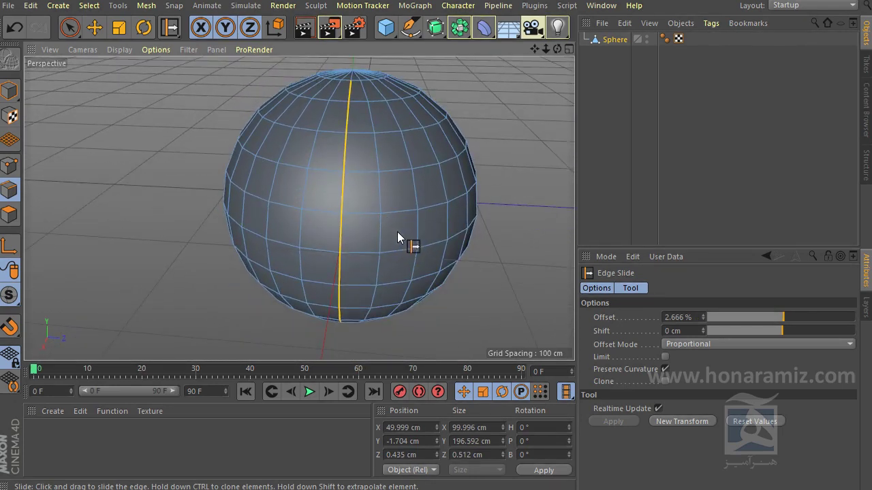
left_click_drag(412, 246, 362, 227, "alt")
left_click(508, 155)
mouse_move(507, 156)
left_mouse_down("alt")
mouse_move(470, 191)
mouse_move(398, 161)
left_mouse_up("alt")
Zoom in on the sphere and switch to Points mode.
right_click(349, 130)
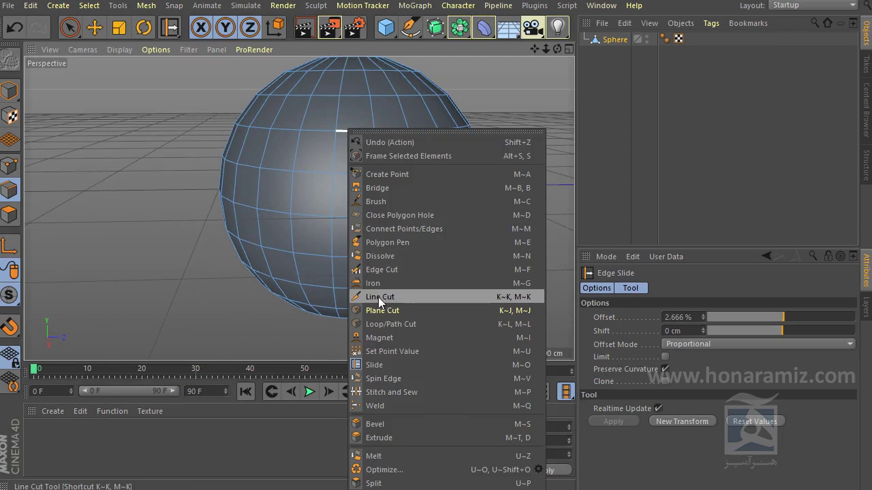
left_click(677, 194)
scroll(404, 190, "up", 2)
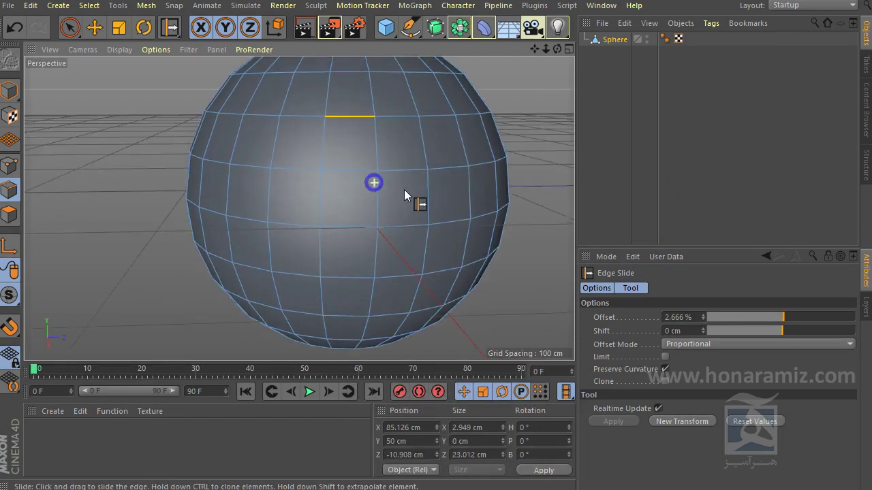
middle_click_drag(404, 190, 401, 204, "alt")
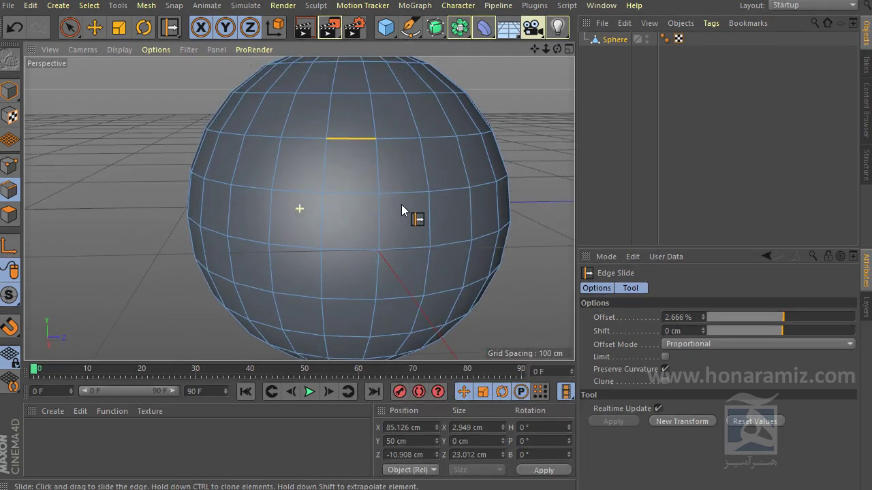
left_click(10, 165)
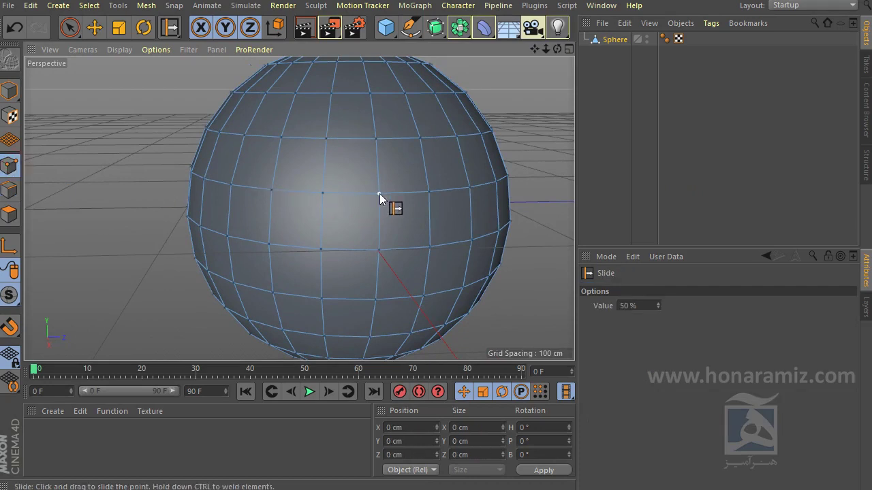
Slide points along edges near the sphere's centre, undo some slides, and bring up the mesh commands.
mouse_move(379, 194)
left_mouse_down()
mouse_move(380, 164)
mouse_move(380, 230)
left_mouse_up()
left_click(378, 175)
left_click_drag(343, 187, 313, 181, "alt")
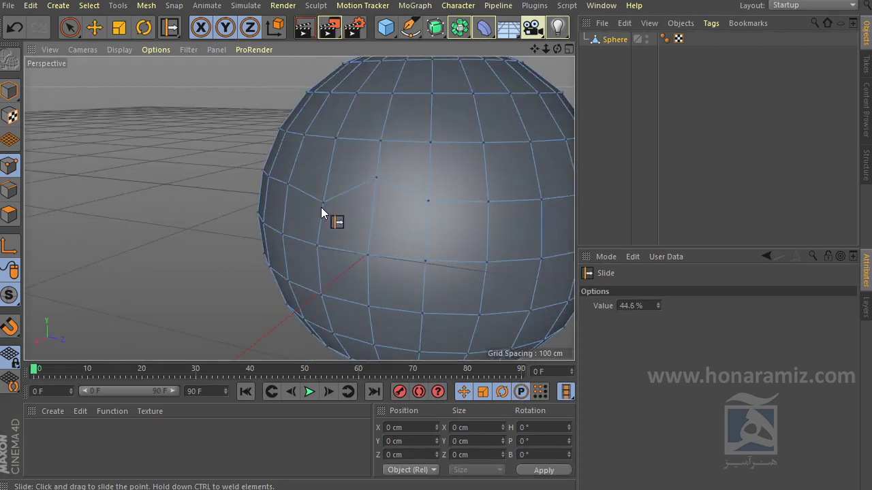
left_click_drag(323, 212, 285, 215, "alt")
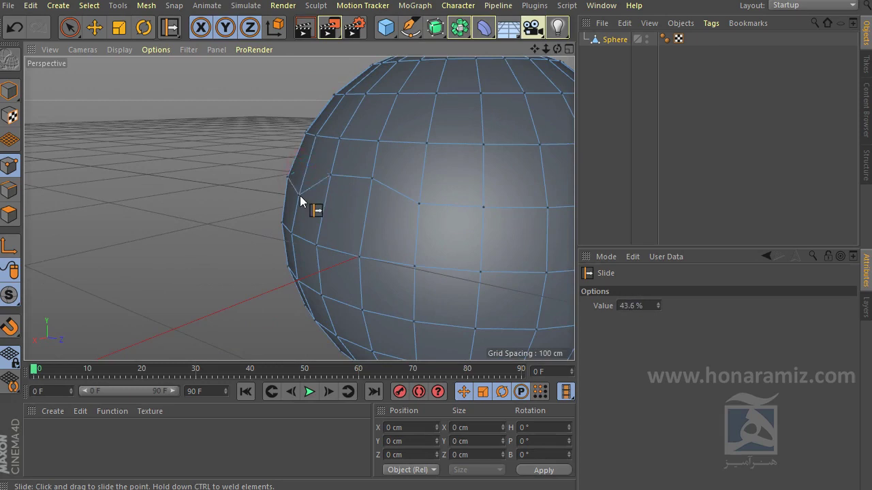
left_click_drag(298, 203, 416, 206, "alt")
mouse_move(386, 171)
left_mouse_down()
mouse_move(387, 163)
mouse_move(388, 183)
left_mouse_up()
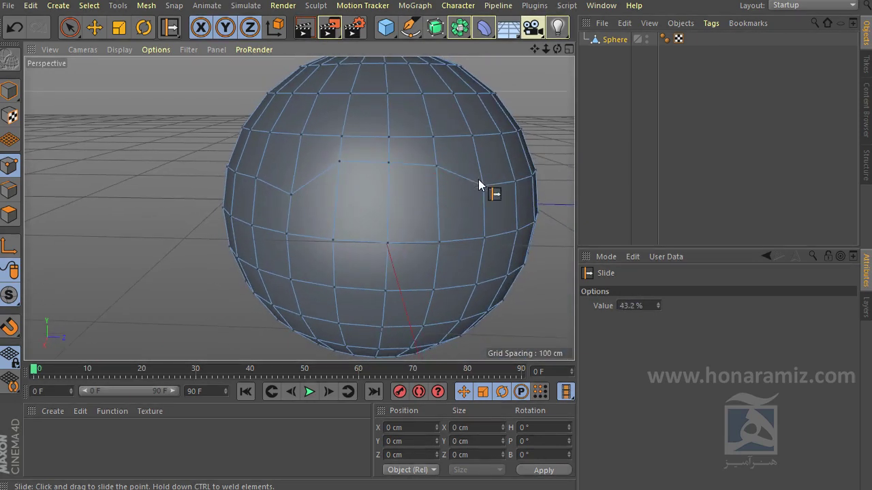
key("ctrl+z")
key("ctrl+z")
key("ctrl+z")
key("ctrl+z")
key("ctrl+z")
key("ctrl+z")
mouse_move(478, 183)
left_mouse_down("alt")
mouse_move(414, 199)
mouse_move(351, 167)
left_mouse_up("alt")
right_click(317, 127)
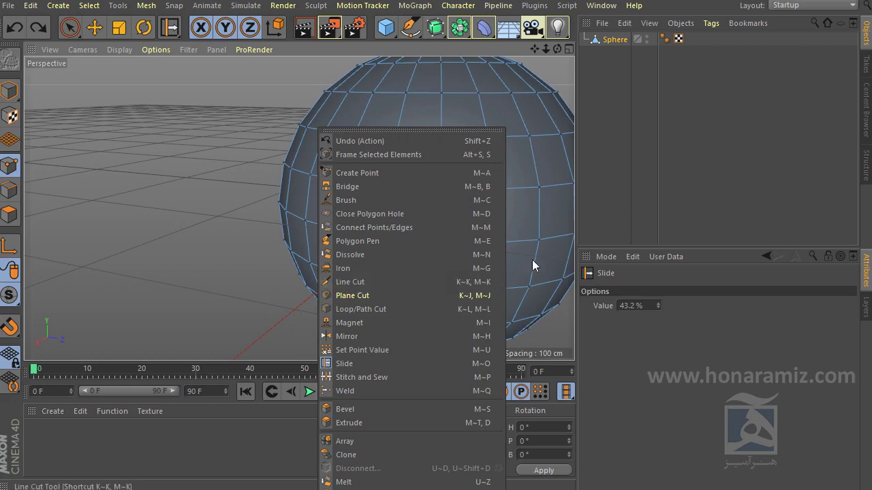
Choose Line Cut from Mesh > Create Tools and place a cut line across the sphere.
left_click(739, 183)
left_click(147, 8)
mouse_move(160, 58)
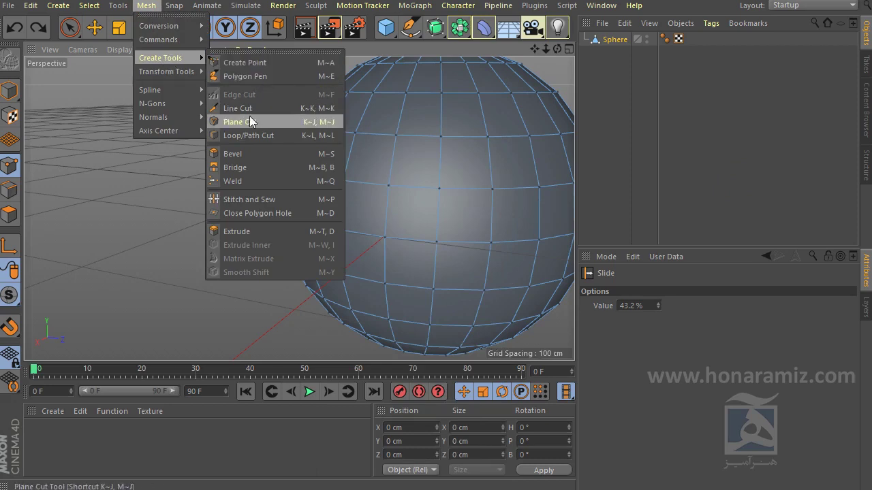
left_click(246, 109)
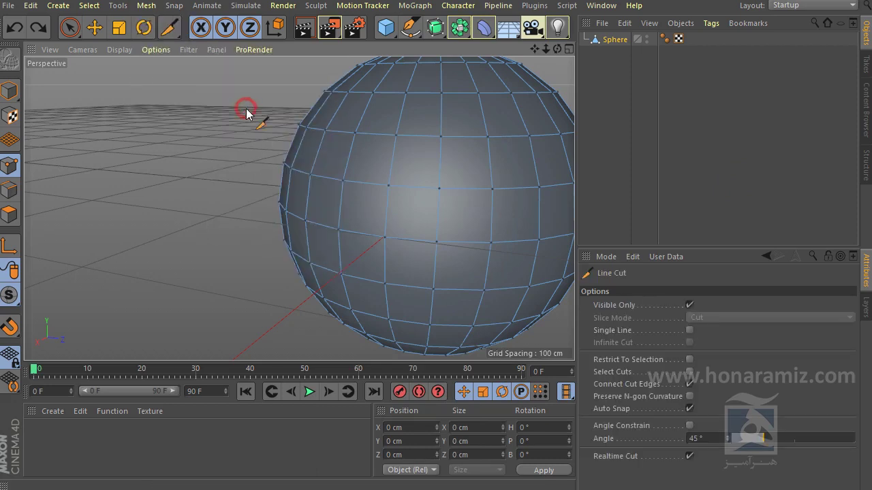
mouse_move(249, 146)
left_mouse_down("alt")
mouse_move(343, 204)
mouse_move(396, 210)
mouse_move(364, 206)
mouse_move(389, 224)
mouse_move(460, 198)
left_mouse_up("alt")
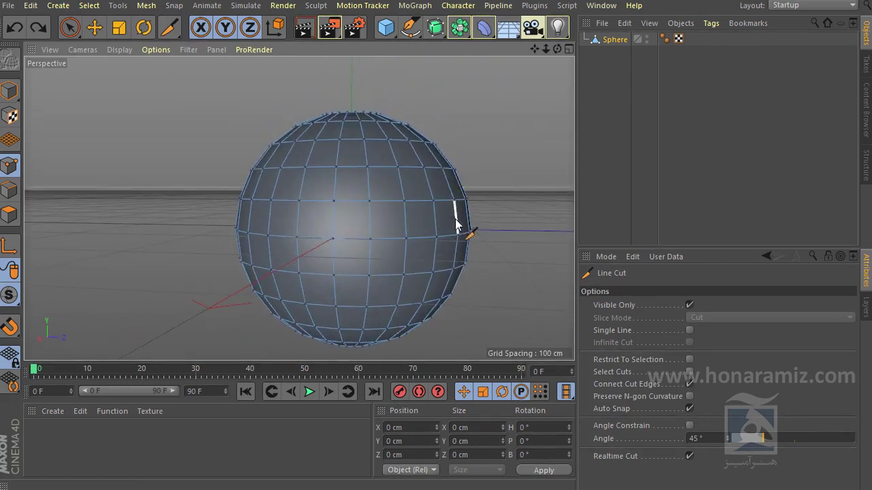
left_click(448, 187)
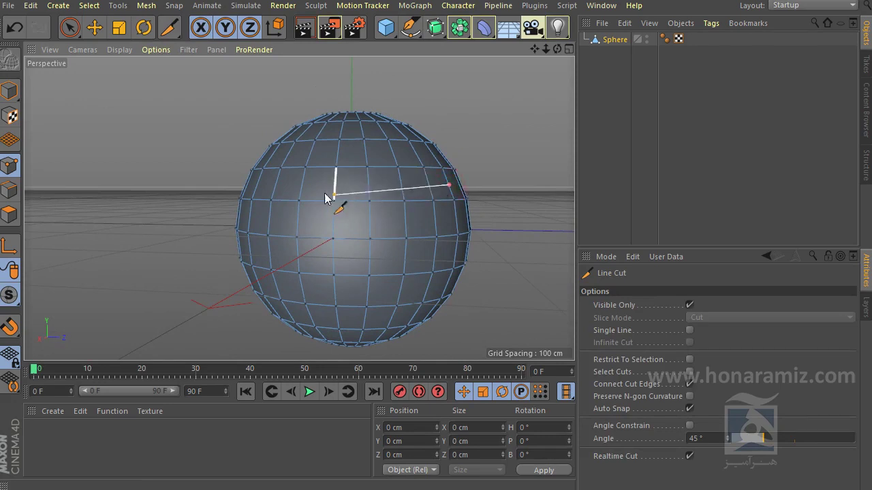
left_click(275, 185)
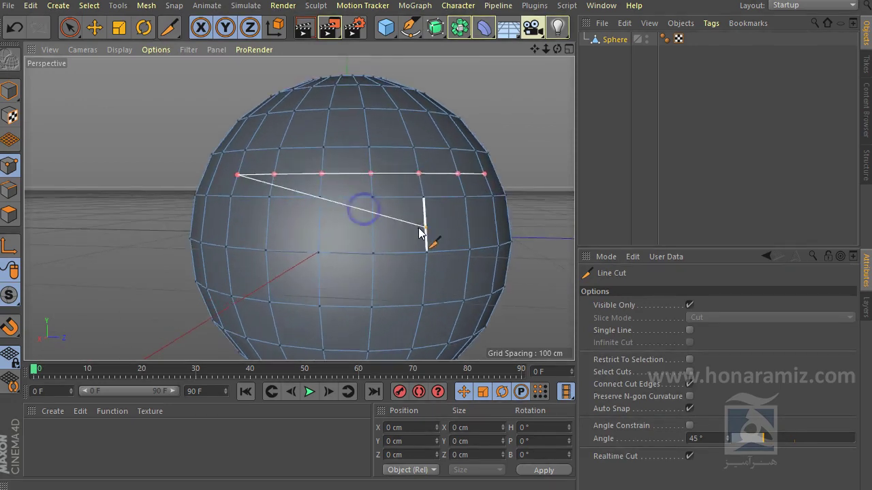
Raise two cut points into a zigzag, commit the cut, then undo it.
left_click_drag(356, 207, 486, 193, "alt")
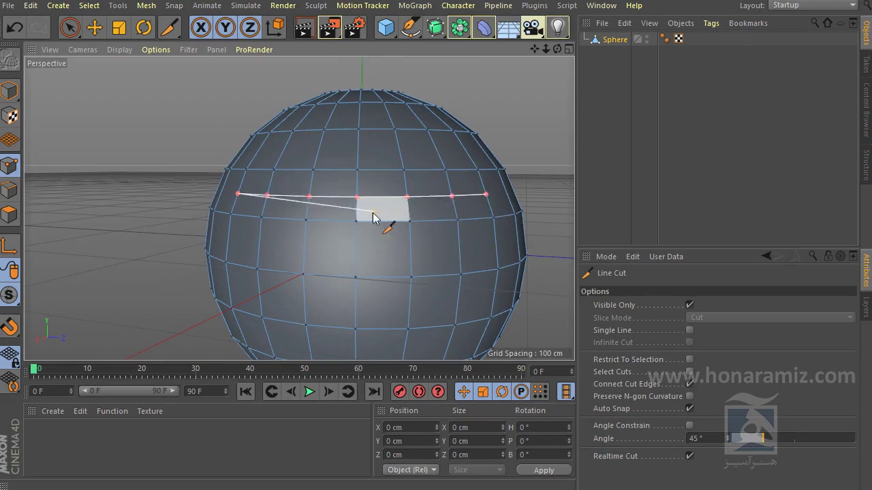
mouse_move(450, 199)
left_mouse_down()
mouse_move(451, 186)
mouse_move(408, 204)
left_mouse_up()
left_click_drag(356, 198, 357, 184)
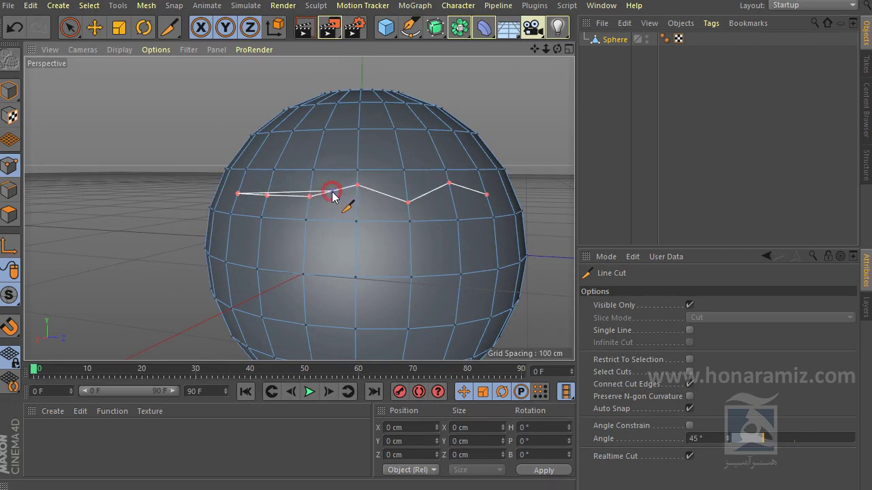
left_click_drag(332, 195, 359, 228, "alt")
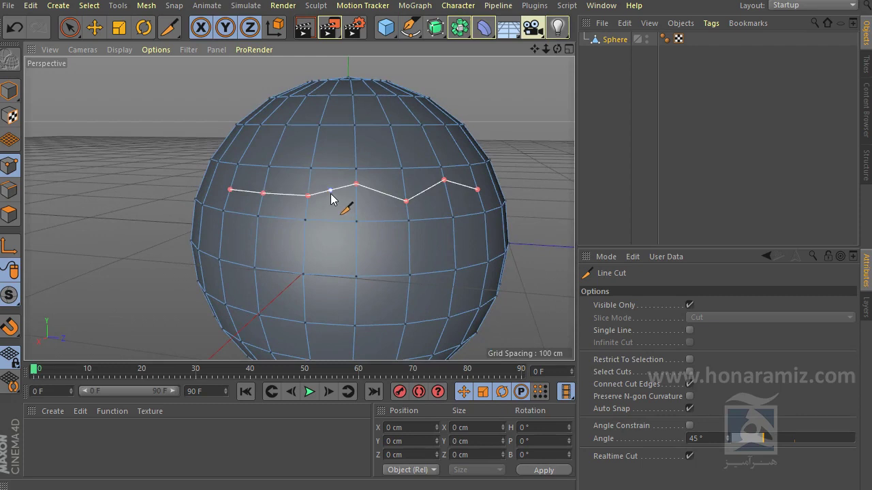
scroll(328, 211, "up", 3)
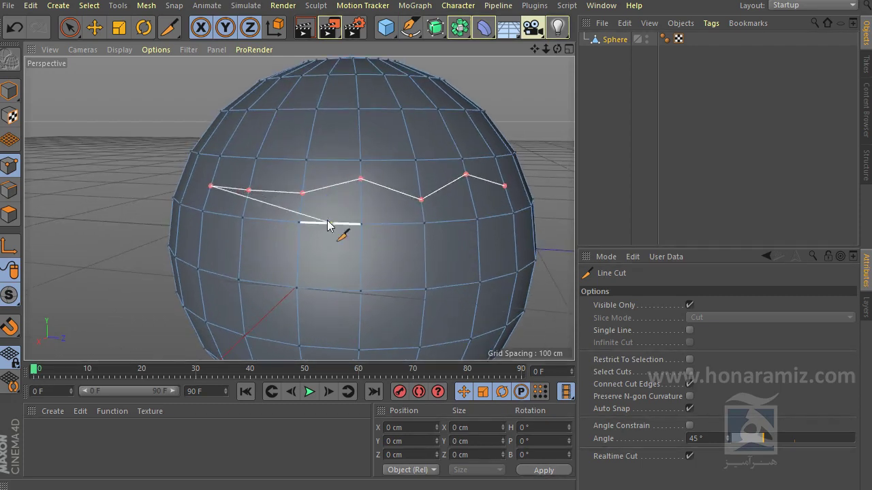
key("Escape")
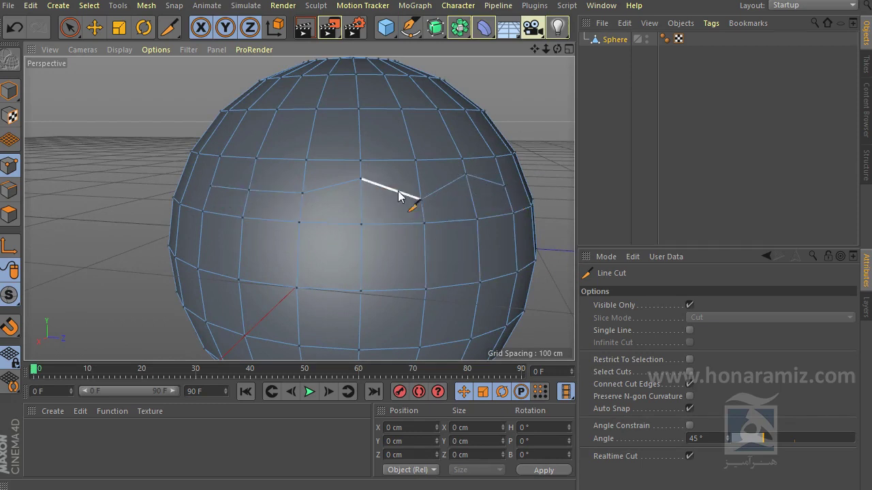
key("ctrl+z")
key("ctrl+z")
key("ctrl+z")
key("ctrl+z")
key("ctrl+z")
left_click_drag(418, 231, 417, 238, "alt")
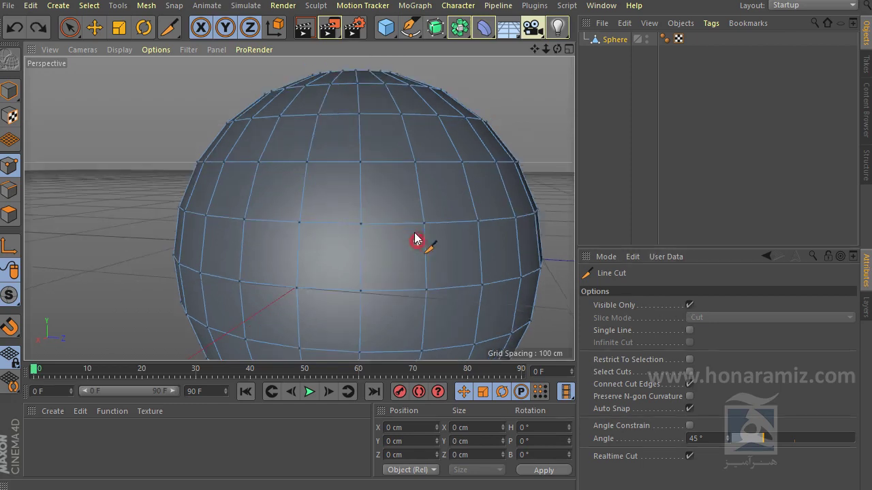
Turn off Visible Only for Line Cut and cut a line through the sphere.
left_click(689, 305)
left_click(467, 191)
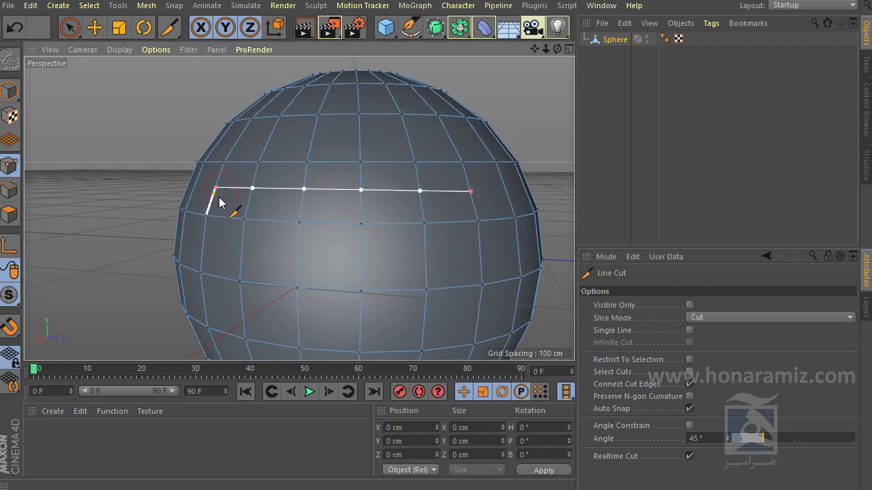
left_click_drag(219, 203, 282, 244, "alt")
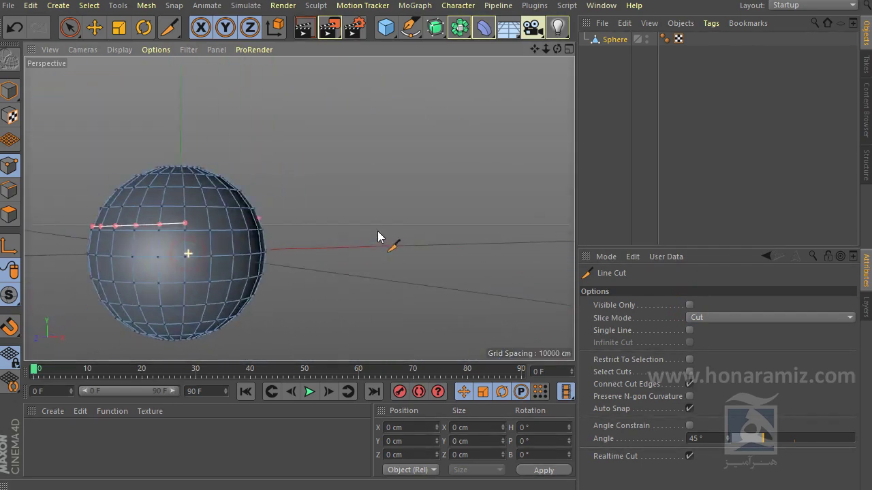
mouse_move(379, 236)
left_mouse_down("alt")
mouse_move(103, 253)
mouse_move(349, 250)
mouse_move(326, 275)
left_mouse_up("alt")
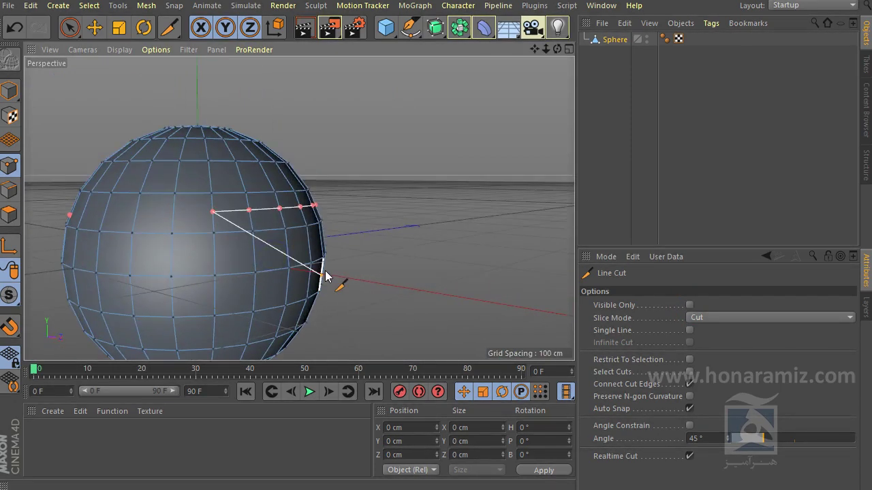
key("Escape")
Undo the trial cut, return to a front view, and call up the mesh commands.
mouse_move(284, 252)
left_mouse_down("alt")
mouse_move(379, 250)
mouse_move(363, 253)
mouse_move(379, 268)
mouse_move(416, 271)
mouse_move(349, 278)
mouse_move(375, 264)
mouse_move(527, 309)
left_mouse_up("alt")
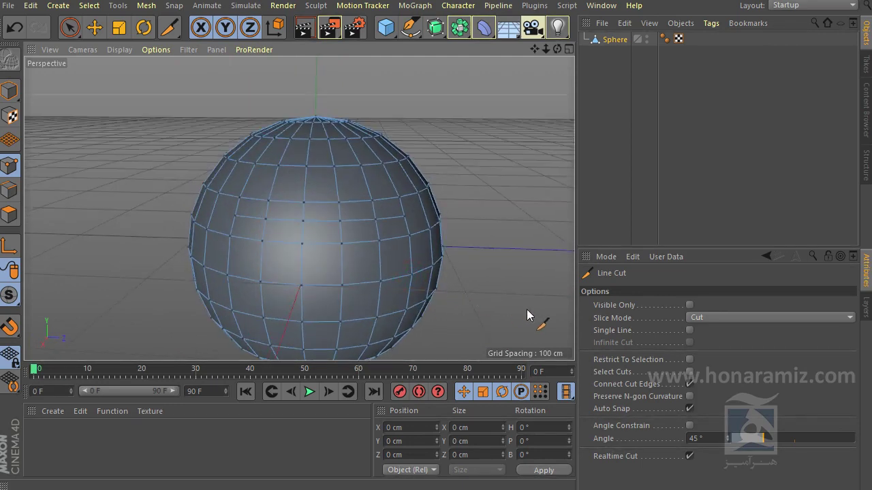
key("ctrl+z")
mouse_move(552, 295)
left_mouse_down("alt")
mouse_move(470, 251)
mouse_move(453, 259)
mouse_move(446, 243)
left_mouse_up("alt")
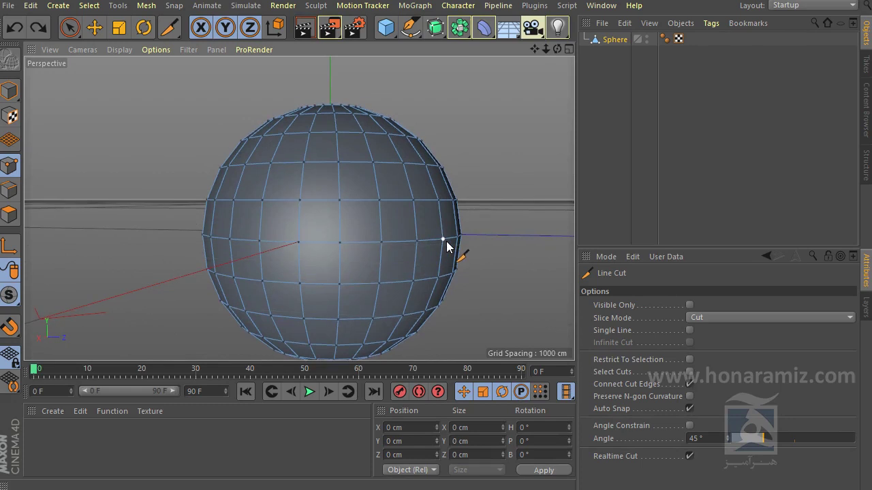
mouse_move(447, 195)
left_mouse_down("alt")
mouse_move(402, 189)
mouse_move(434, 166)
mouse_move(395, 193)
mouse_move(356, 198)
left_mouse_up("alt")
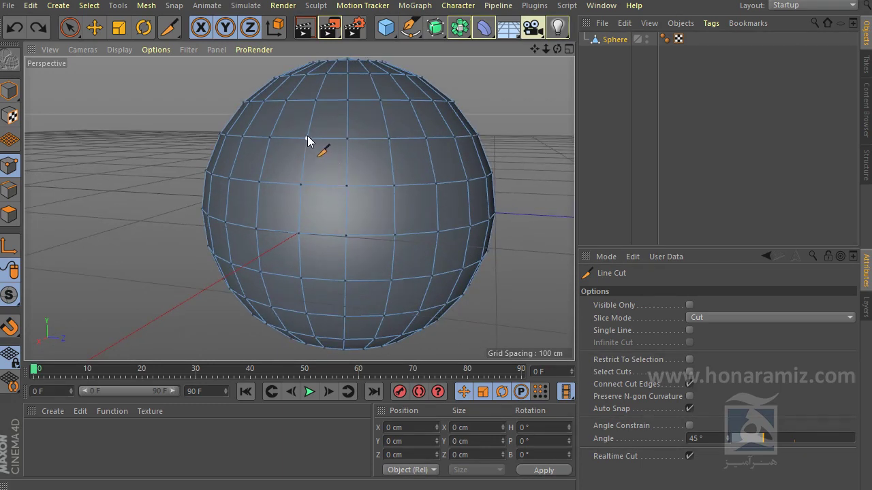
right_click(307, 135)
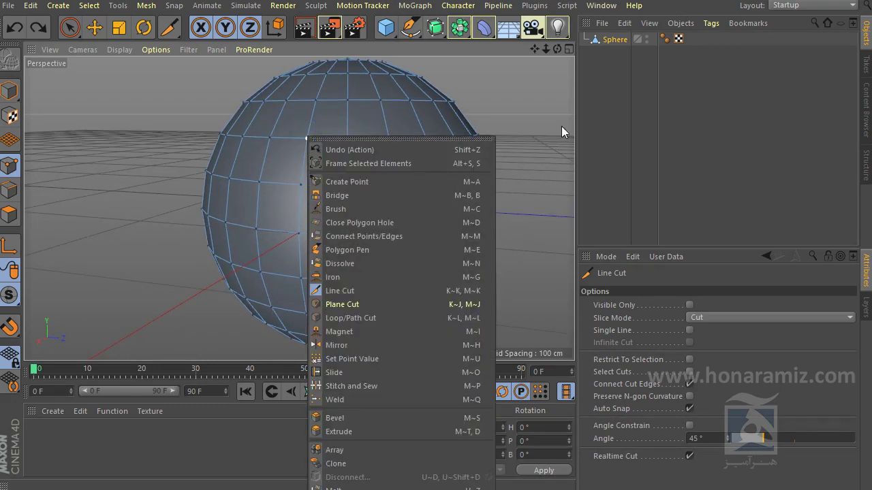
Apply Melt from the mesh commands, then switch to the Move tool.
left_click(302, 93)
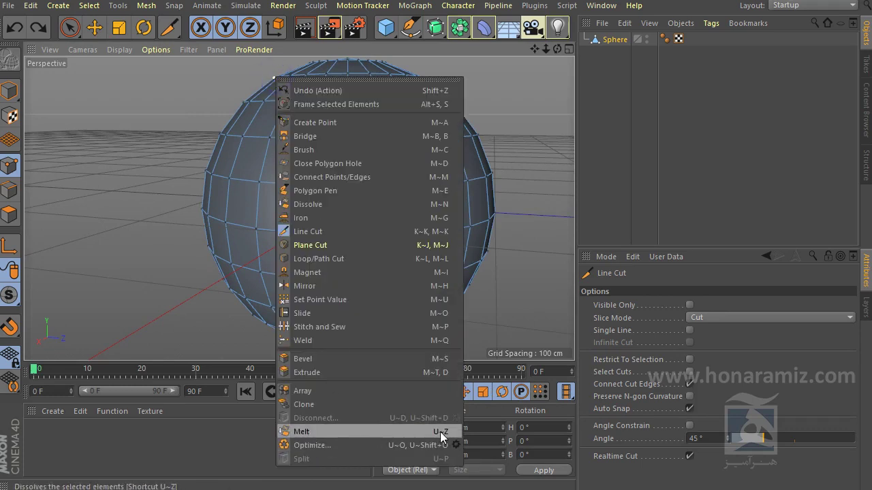
left_click(305, 430)
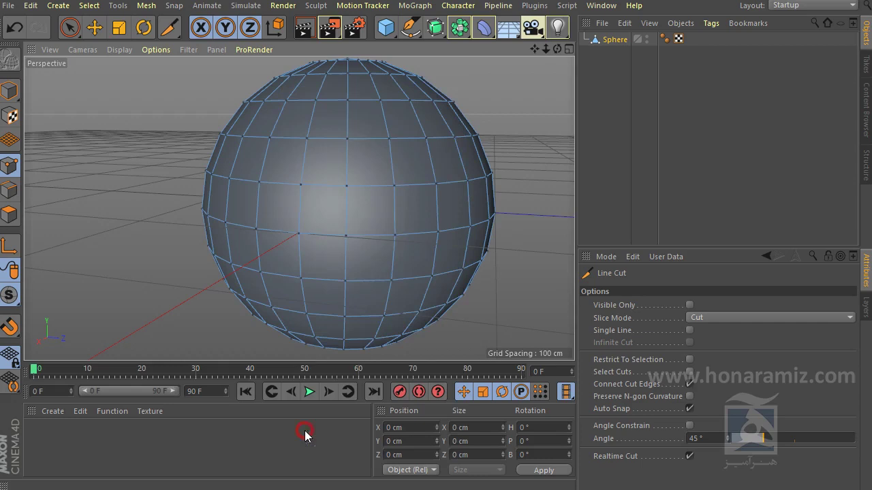
scroll(355, 240, "up", 5)
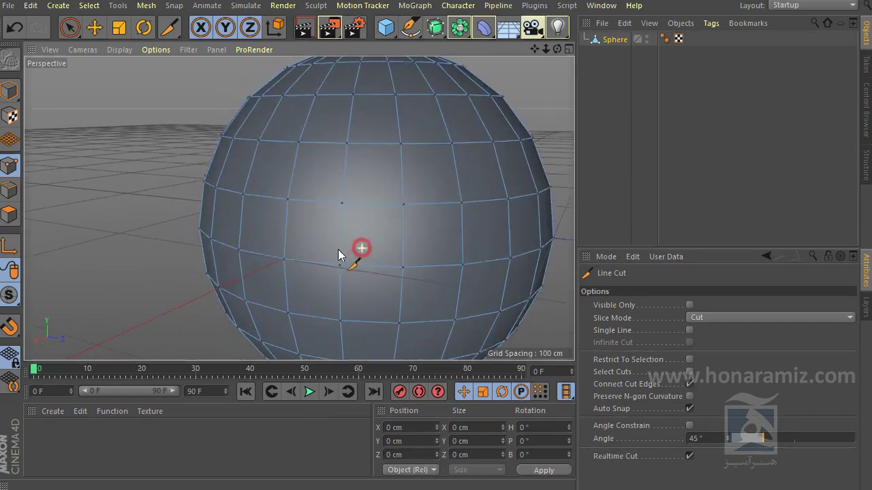
key("e")
left_click_drag(559, 92, 366, 159, "alt")
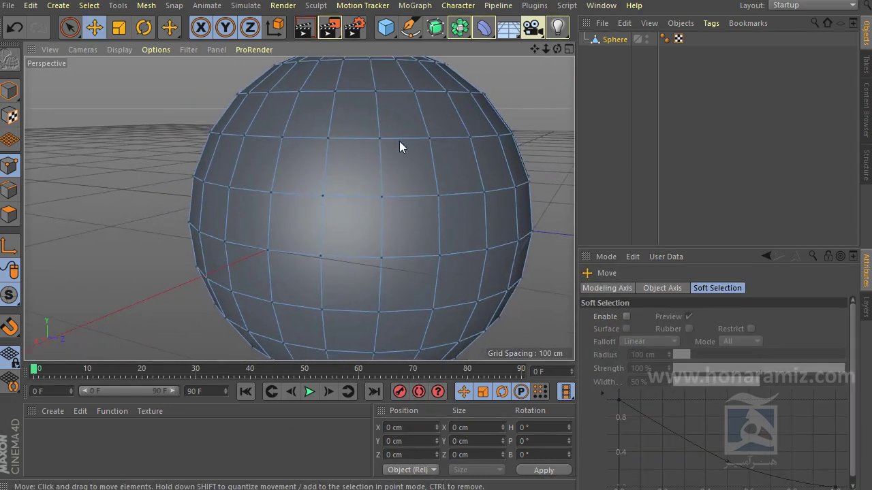
Select a point near the top of the sphere and melt it away.
left_click(324, 145)
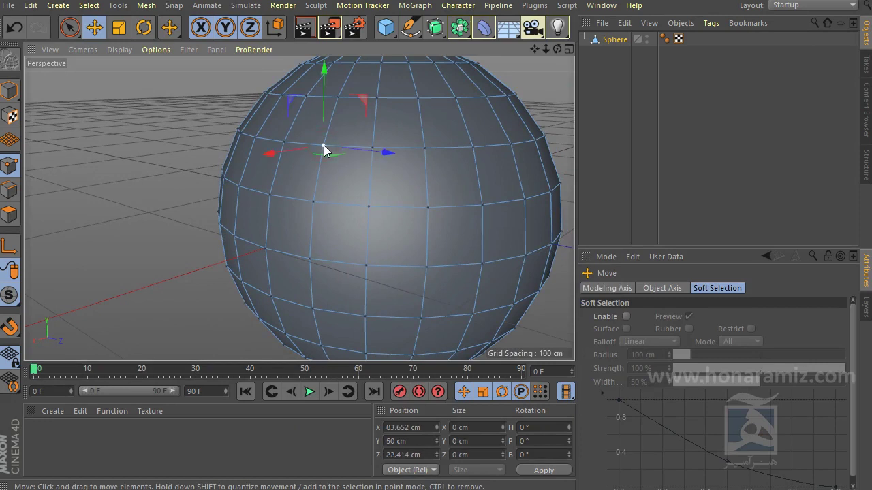
right_click(324, 145)
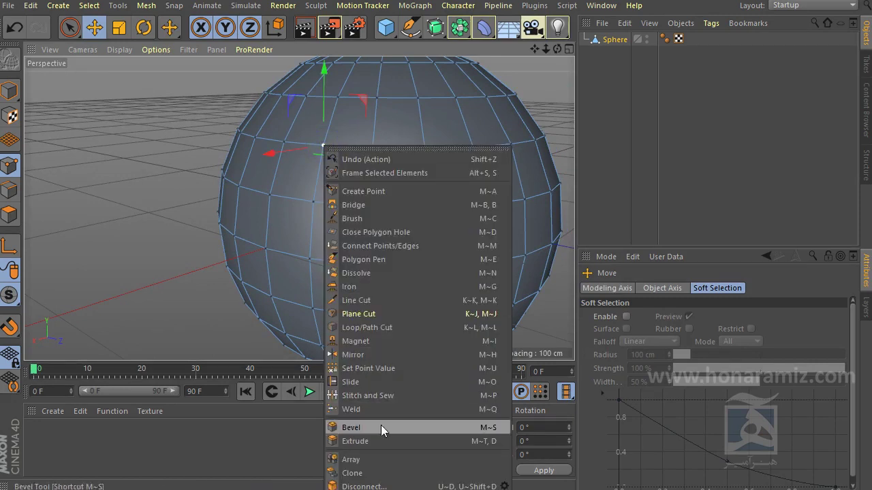
left_click(286, 172)
mouse_move(354, 148)
left_mouse_down("alt")
mouse_move(355, 71)
mouse_move(326, 89)
left_mouse_up("alt")
right_click(326, 88)
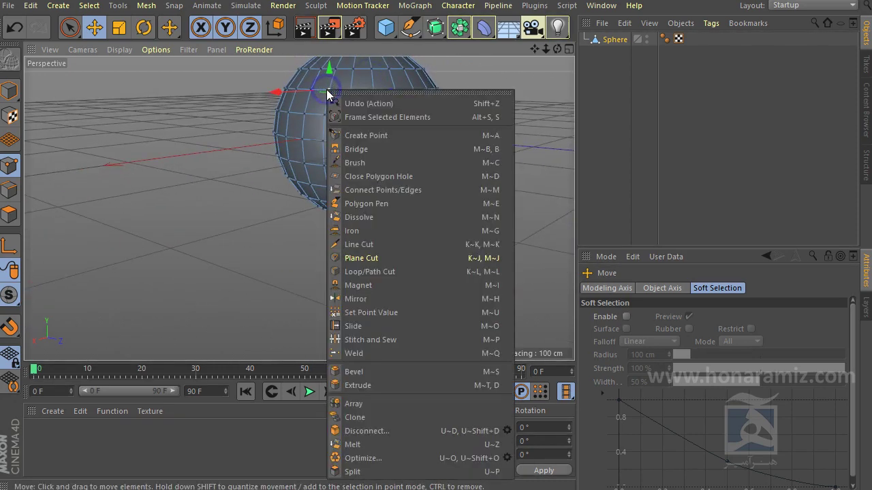
left_click(365, 445)
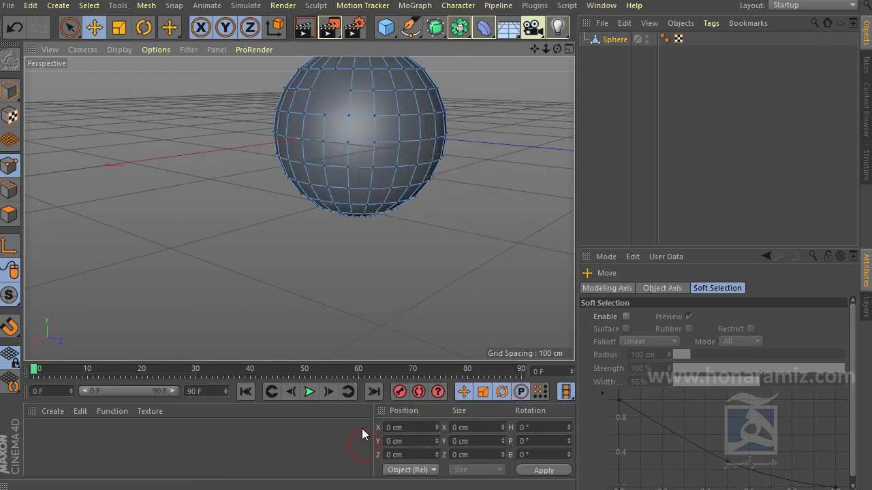
left_click_drag(381, 320, 407, 204, "alt")
Zoom in and select a point near the top of the sphere.
mouse_move(407, 204)
right_mouse_down("alt")
mouse_move(464, 231)
mouse_move(313, 169)
right_mouse_up("alt")
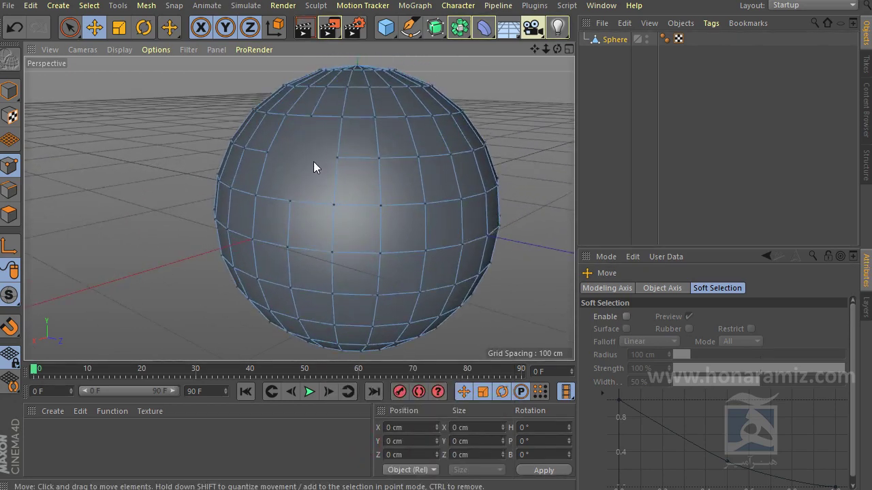
left_click(298, 162)
left_click_drag(299, 163, 334, 185, "alt")
scroll(337, 187, "up", 1)
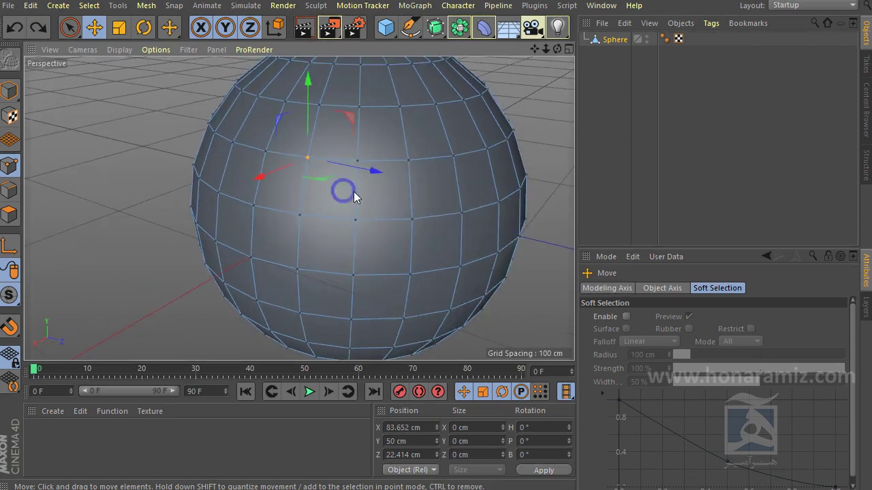
scroll(279, 173, "up", 2)
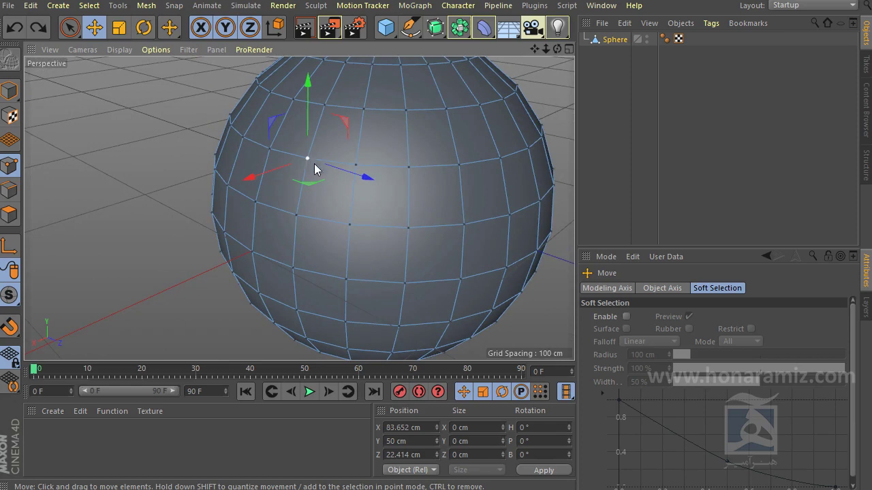
left_click_drag(325, 150, 323, 158, "alt")
scroll(334, 102, "down", 1)
scroll(321, 111, "down", 2)
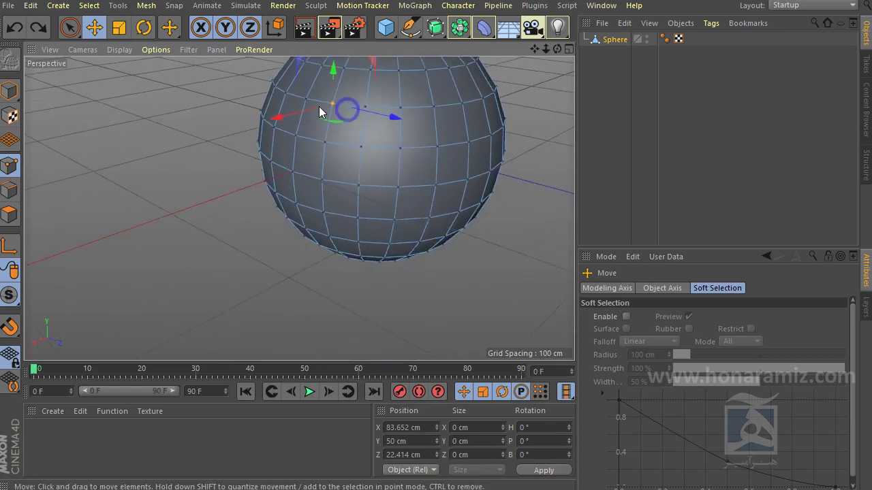
scroll(339, 104, "down", 1)
scroll(341, 101, "up", 1)
Melt the selected point, then undo the melt.
right_click(346, 96)
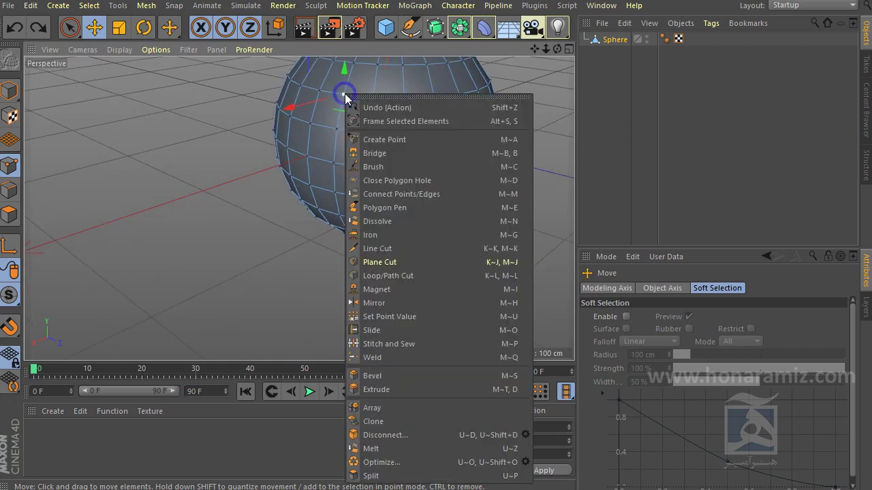
left_click(386, 449)
mouse_move(406, 256)
left_mouse_down("alt")
mouse_move(379, 255)
mouse_move(433, 243)
mouse_move(327, 246)
left_mouse_up("alt")
key("ctrl+z")
Switch to Edges mode and select an edge near the sphere's front.
left_click(10, 190)
scroll(353, 193, "up", 2)
left_click(393, 162)
mouse_move(399, 165)
left_mouse_down("alt")
mouse_move(401, 188)
mouse_move(399, 171)
left_mouse_up("alt")
Melt the selected edge on the sphere's front, merging its faces.
right_click(398, 170)
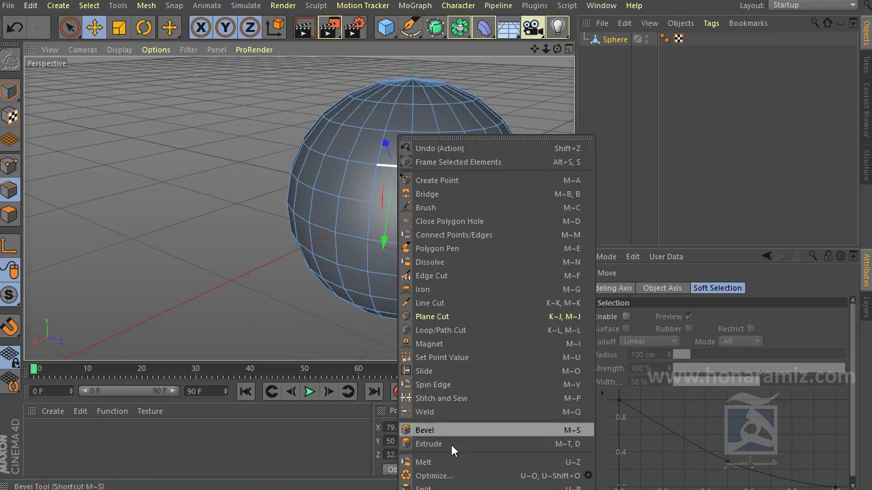
left_click(441, 463)
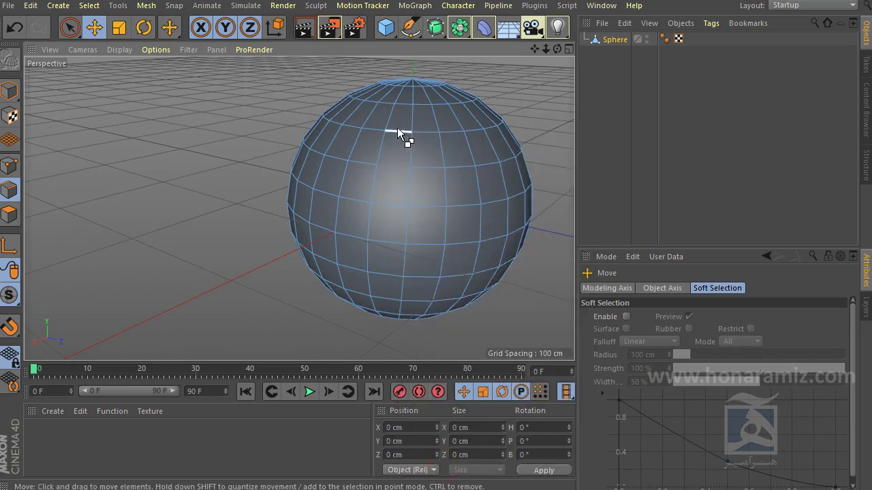
left_click(394, 204)
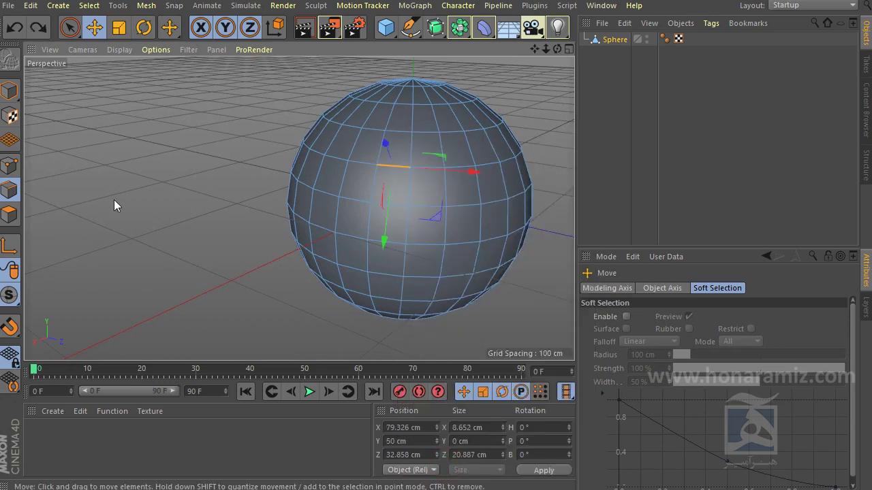
In Polygons mode, melt three neighbouring polygons into one face, then return to Points mode.
left_click(10, 214)
left_click(357, 179)
left_click(327, 174, "shift")
left_click(320, 213, "shift")
right_click(354, 190)
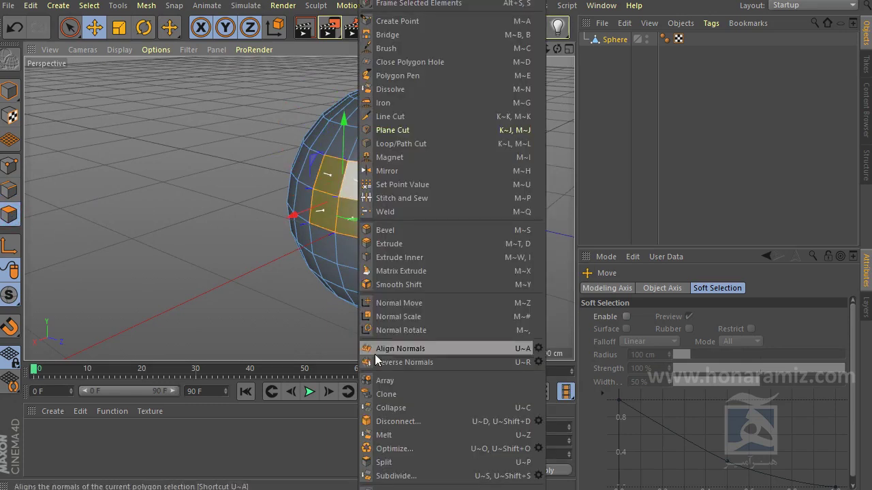
left_click(400, 435)
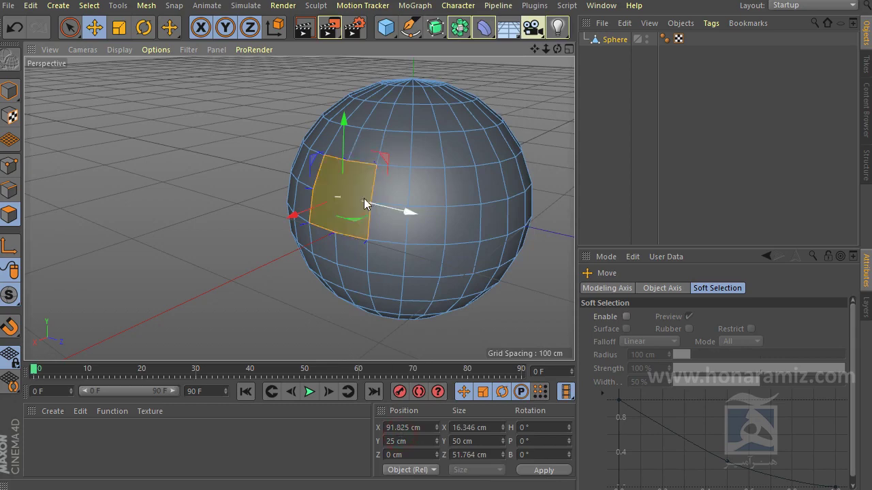
mouse_move(380, 206)
left_mouse_down("alt")
mouse_move(442, 200)
mouse_move(318, 175)
mouse_move(372, 166)
left_mouse_up("alt")
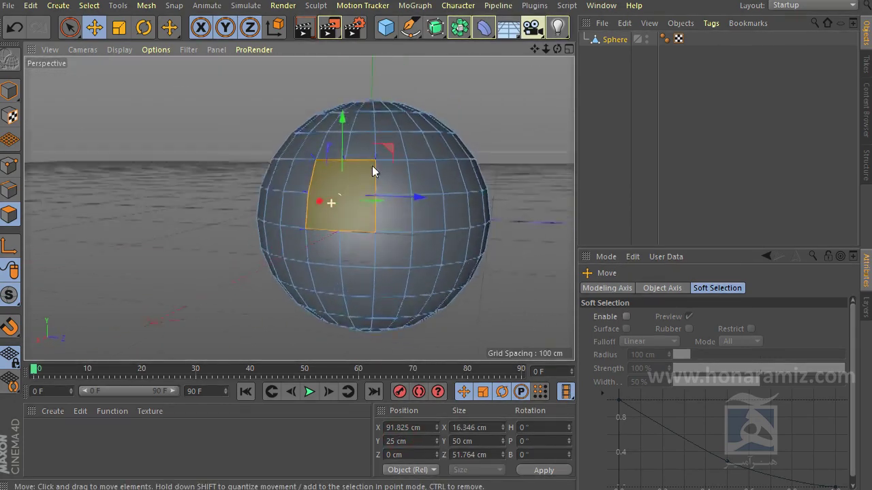
scroll(415, 198, "up", 2)
scroll(414, 197, "up", 2)
mouse_move(414, 198)
left_mouse_down("alt")
mouse_move(380, 172)
mouse_move(202, 142)
left_mouse_up("alt")
key("Return")
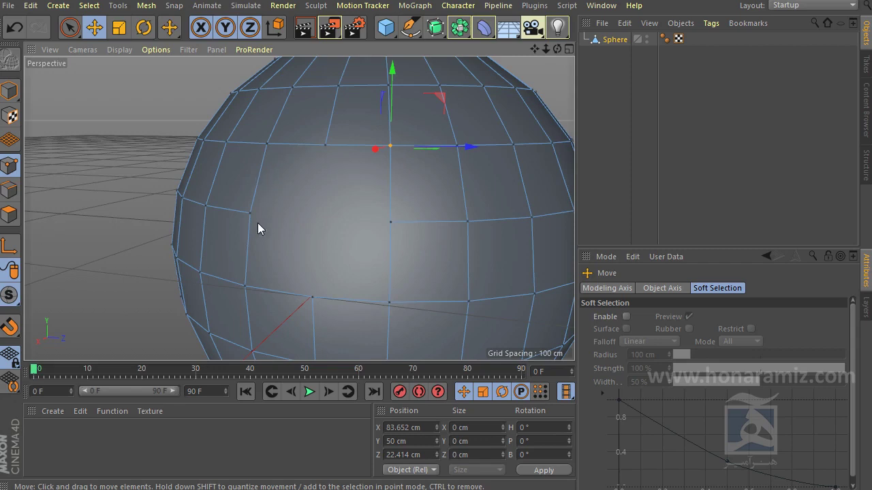
Orbit around the sphere, check the mesh commands, and deselect all points by clicking empty space.
left_click_drag(344, 296, 386, 237, "alt")
scroll(353, 235, "down", 2)
scroll(415, 204, "up", 1)
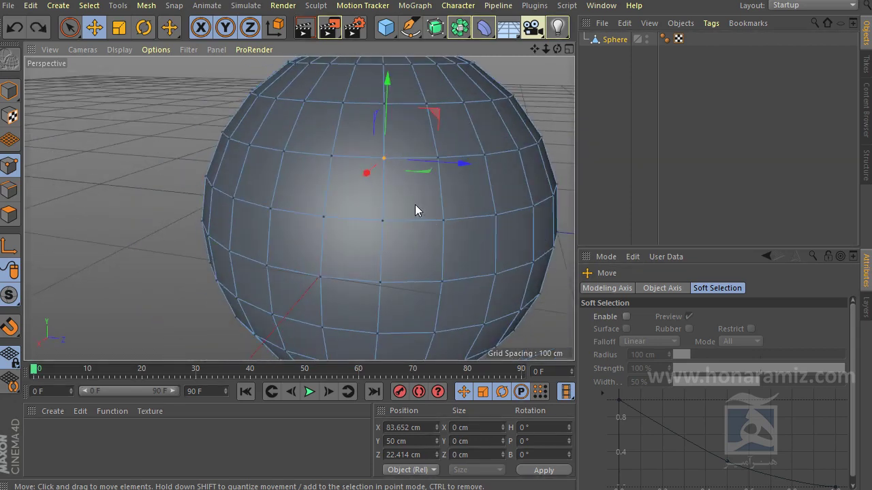
mouse_move(463, 224)
left_mouse_down("alt")
mouse_move(394, 220)
mouse_move(387, 196)
mouse_move(405, 209)
mouse_move(366, 197)
mouse_move(371, 177)
left_mouse_up("alt")
scroll(405, 209, "down", 2)
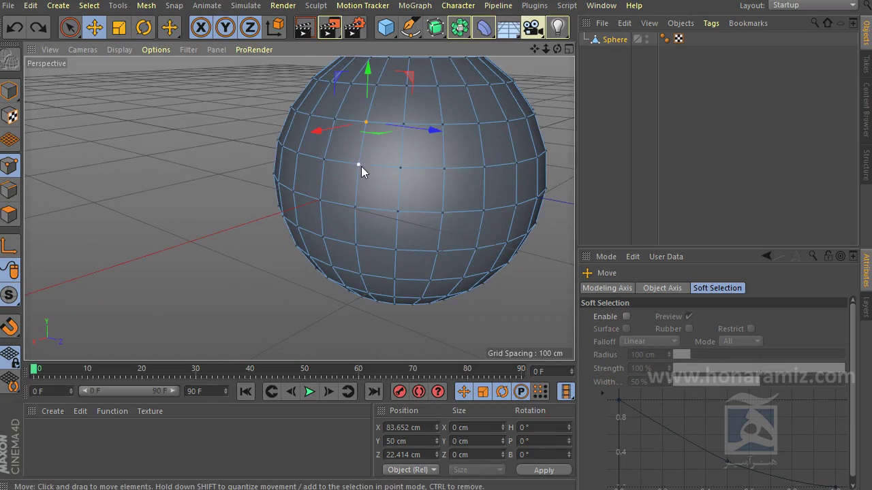
left_click_drag(373, 174, 367, 196, "alt")
scroll(407, 201, "up", 2)
scroll(410, 206, "up", 1)
right_click(360, 126)
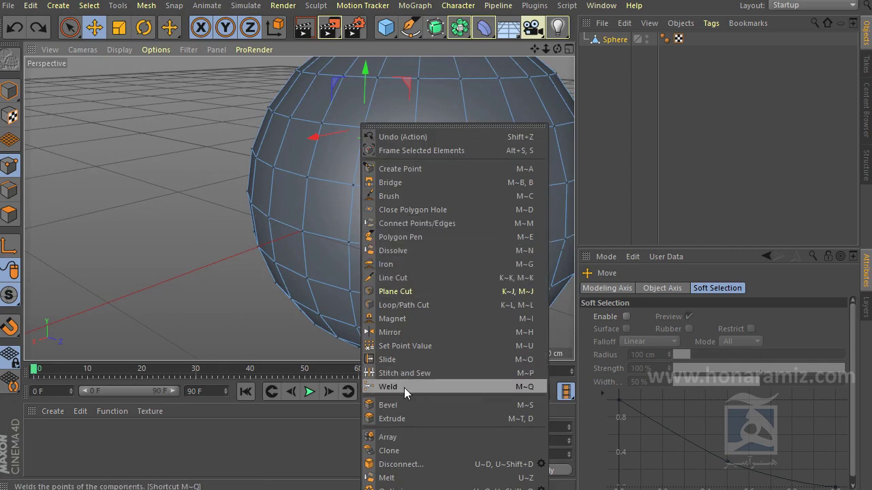
left_click(236, 318)
left_click(182, 277)
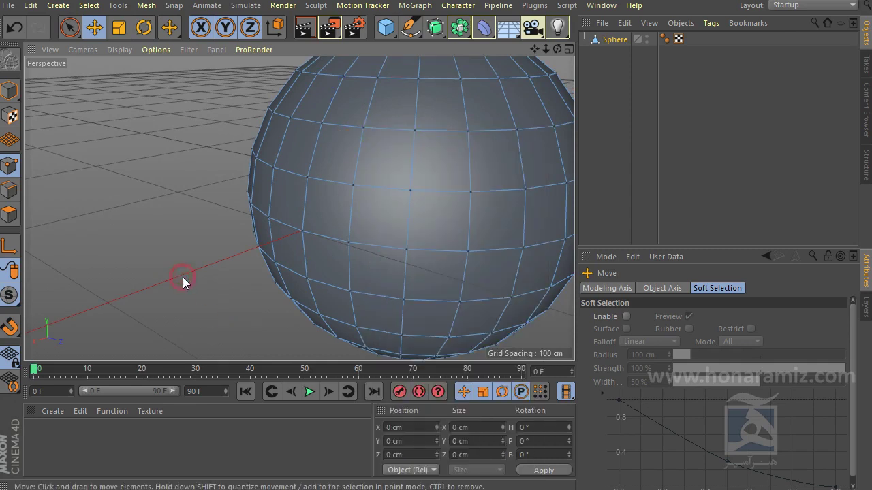
left_click_drag(186, 273, 200, 248, "alt")
Start the Weld tool, undo the previous mesh change, and test one weld then undo it.
right_click(312, 104)
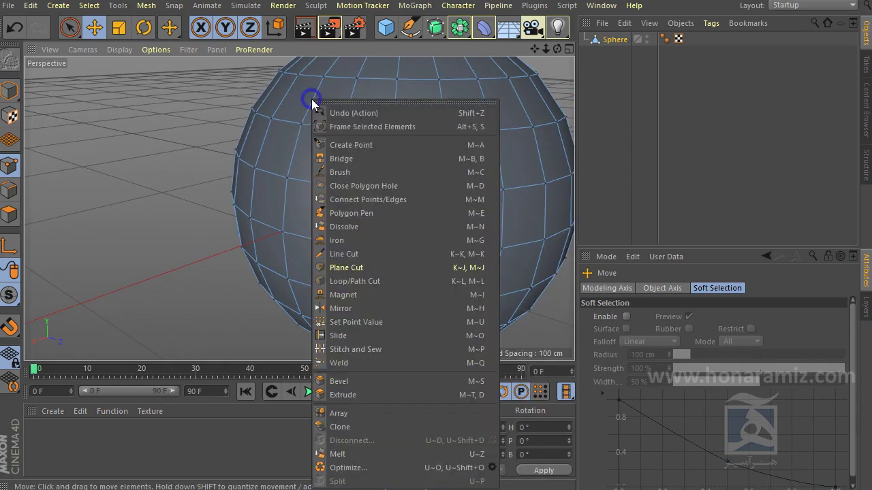
left_click(365, 363)
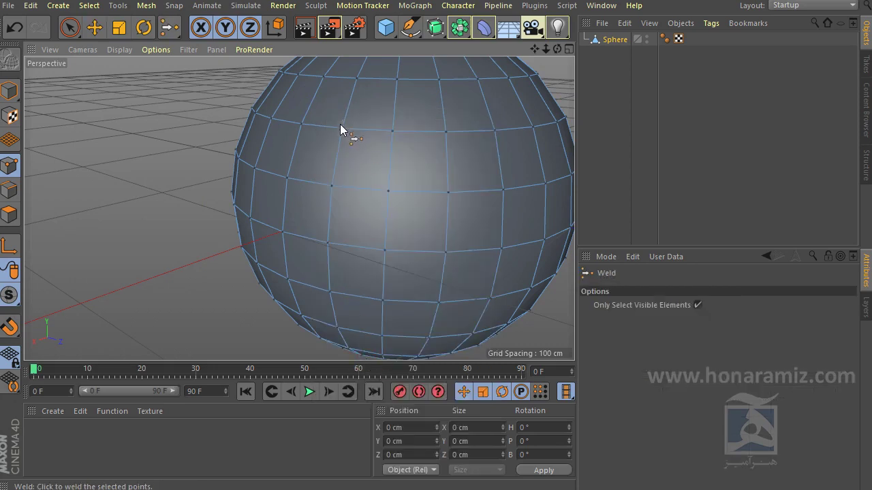
right_click(340, 124)
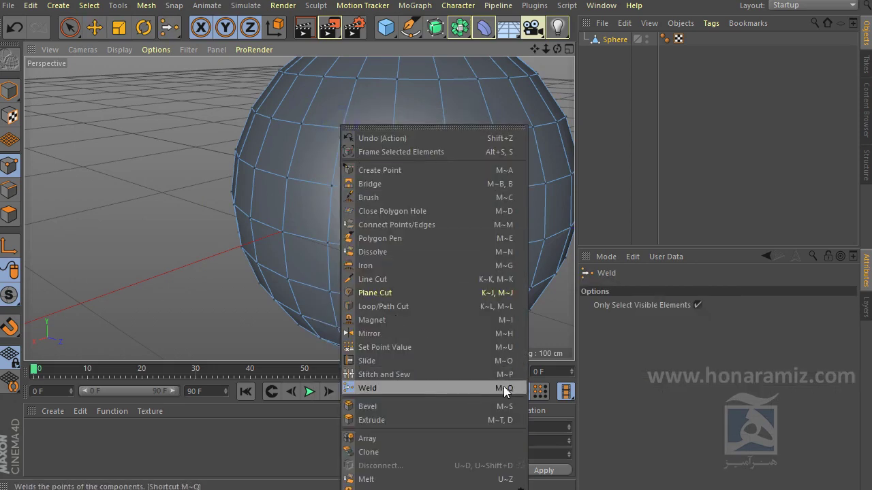
left_click(137, 136)
key("ctrl+z")
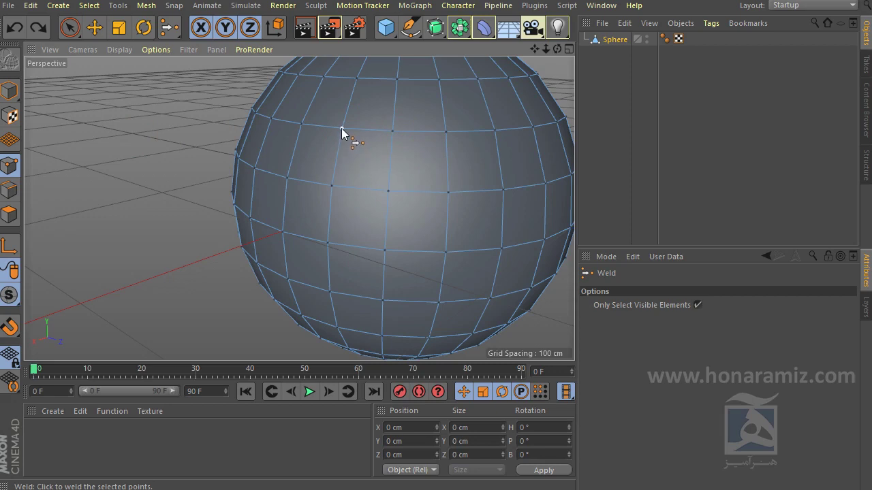
left_click(332, 188)
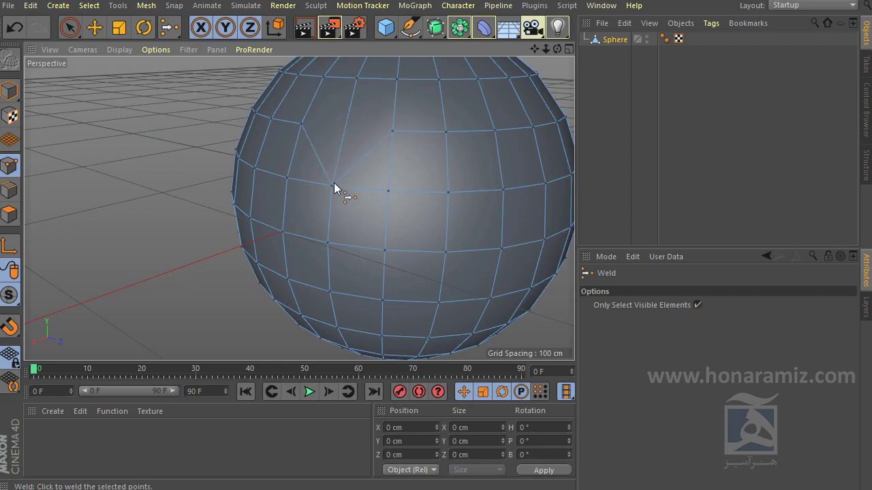
key("ctrl+z")
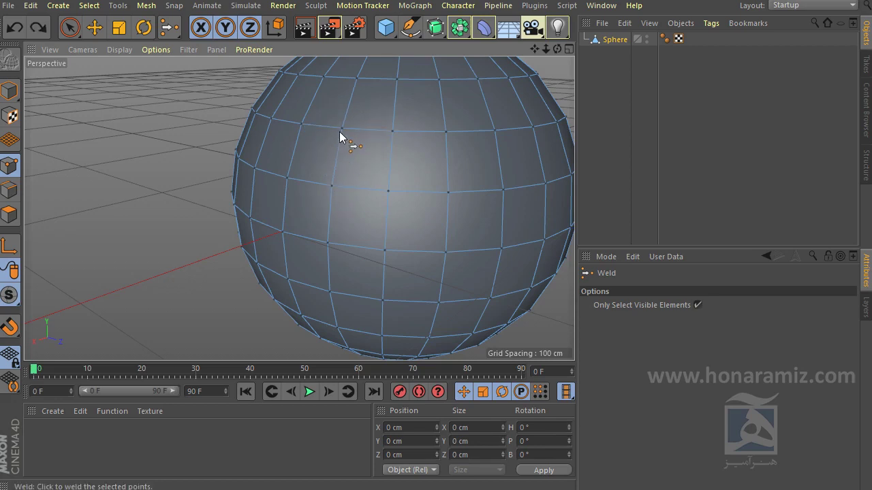
Try three more welds between neighbouring points, undoing each one.
left_click(342, 128)
left_click(333, 184)
key("ctrl+z")
left_click(341, 129)
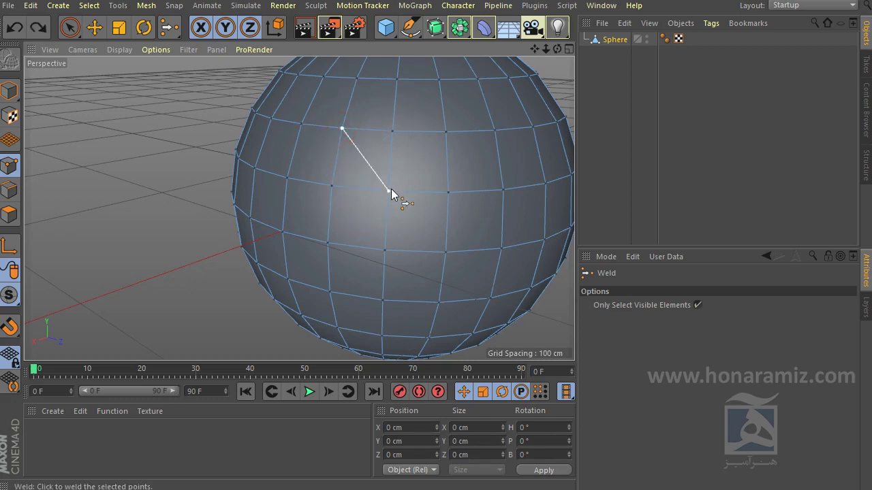
left_click(389, 192)
key("ctrl+z")
mouse_move(393, 131)
left_mouse_down("alt")
mouse_move(400, 161)
mouse_move(371, 195)
left_mouse_up("alt")
left_click(385, 167)
left_click(391, 110)
key("ctrl+z")
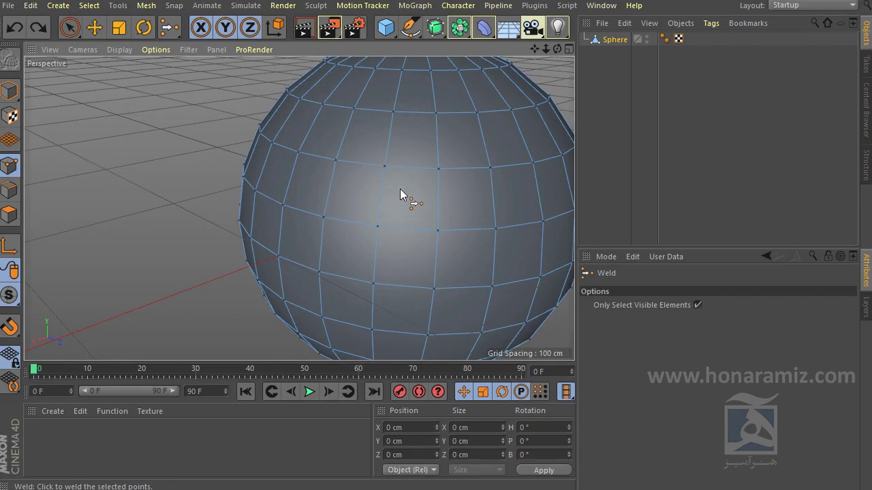
Weld the middle point into the point below it twice, undoing each attempt.
left_click(385, 167)
left_click(378, 226)
key("ctrl+z")
key("ctrl+z")
left_click(384, 166)
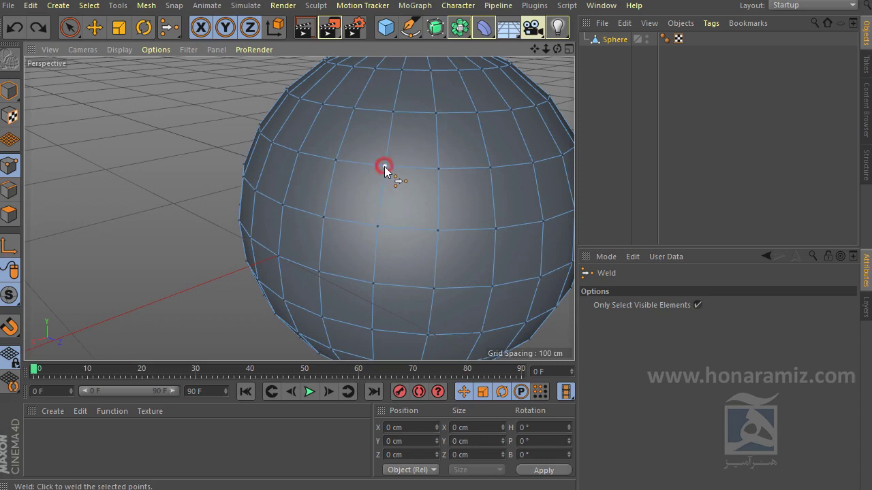
left_click(378, 228)
key("ctrl+z")
With the Move tool, select two neighbouring points on the sphere.
left_click(93, 28)
left_click(385, 167)
left_click(379, 225, "shift")
left_click_drag(432, 221, 377, 190, "alt")
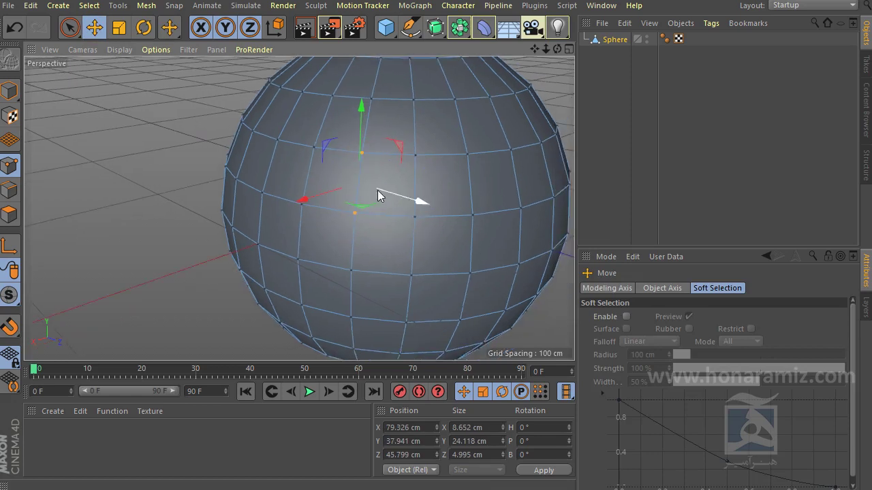
left_click(359, 151)
left_click(281, 153)
Weld the two selected points into a single vertex.
right_click(367, 152)
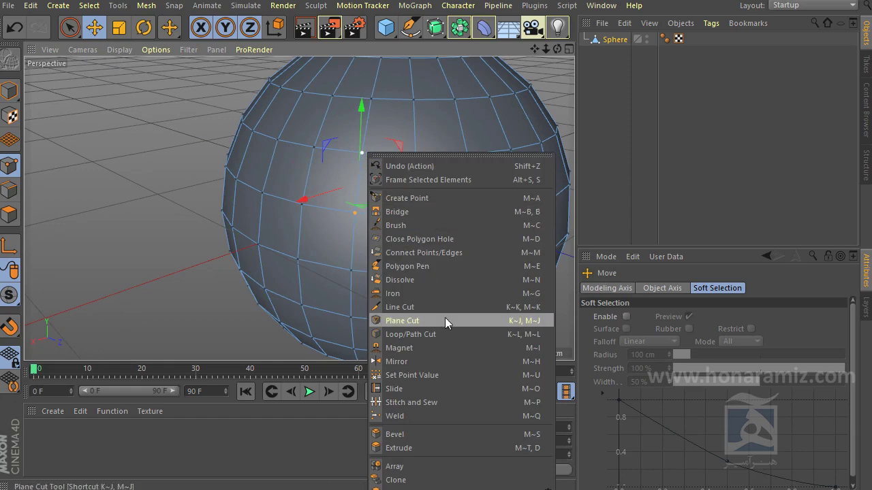
left_click(414, 416)
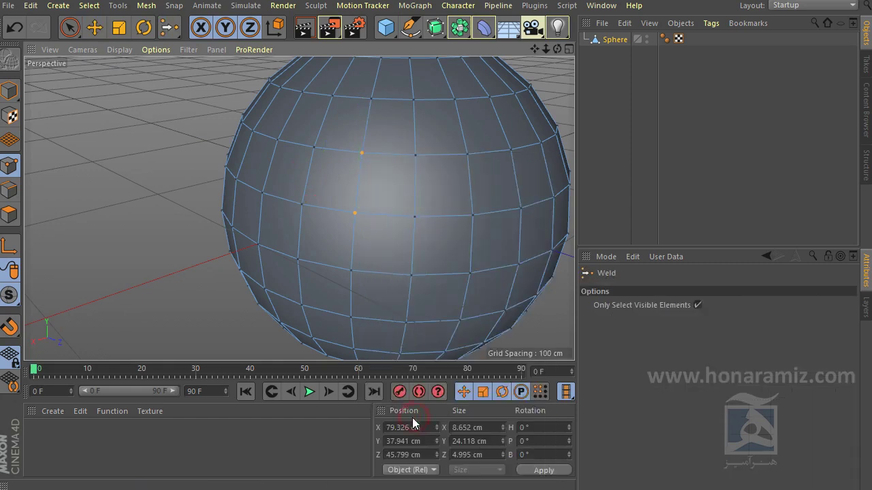
left_click(357, 183)
mouse_move(362, 235)
left_mouse_down("alt")
mouse_move(330, 247)
mouse_move(420, 182)
mouse_move(362, 234)
left_mouse_up("alt")
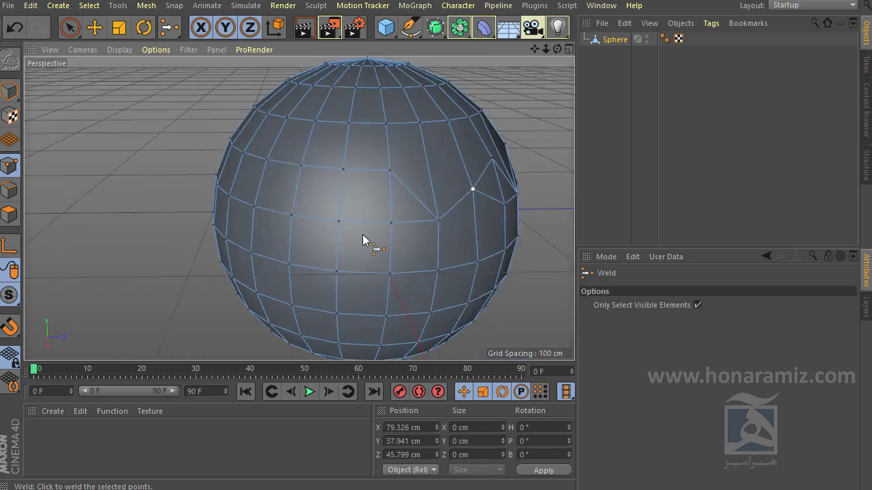